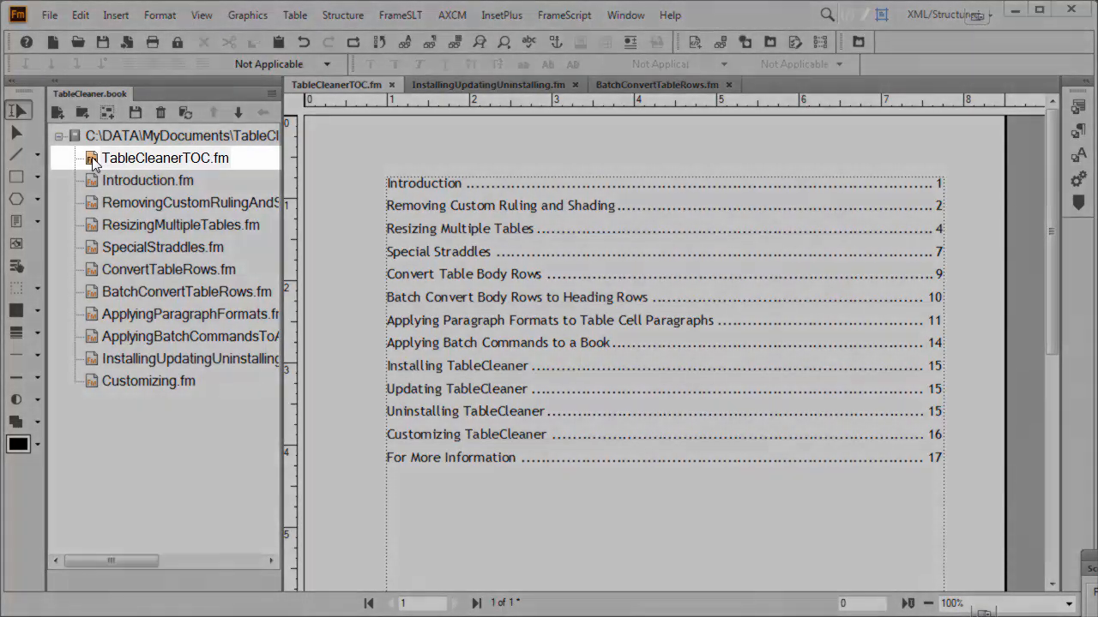
# - Add Heading2 to the headings included in TableCleanerTOC.fm's table of contents and update the book
pyautogui.rightClick(88, 159)
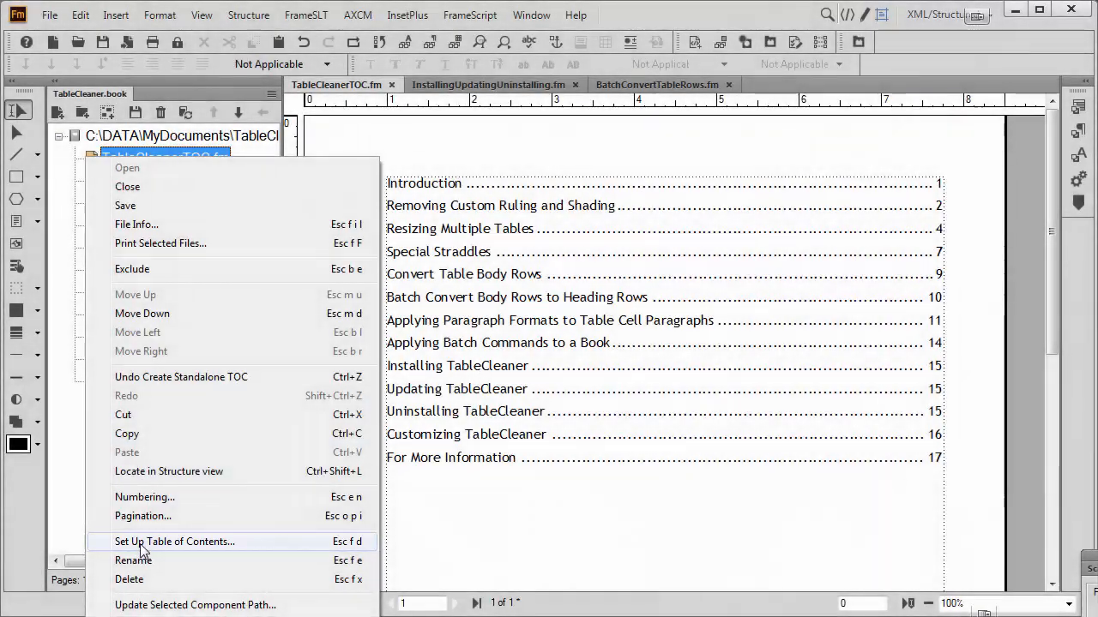
pyautogui.click(143, 542)
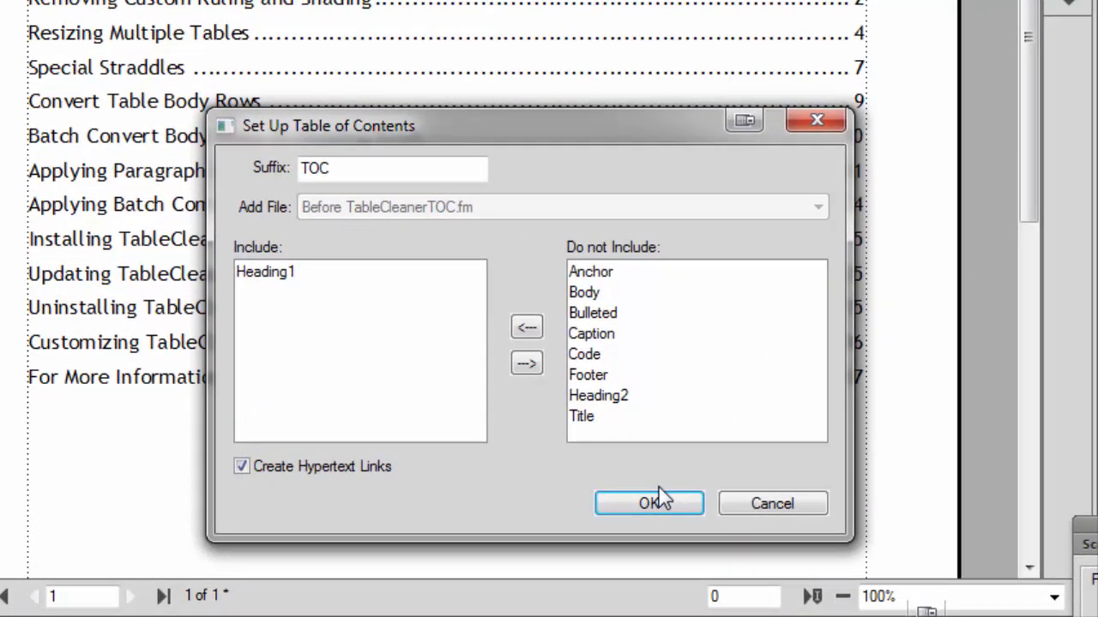
pyautogui.doubleClick(618, 401)
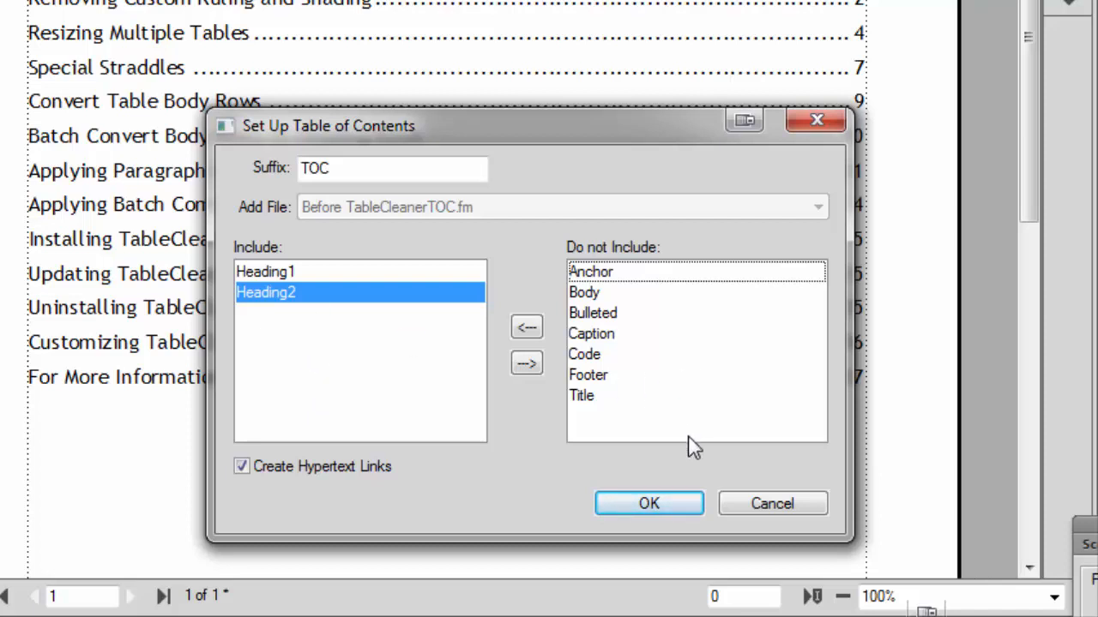
pyautogui.click(660, 504)
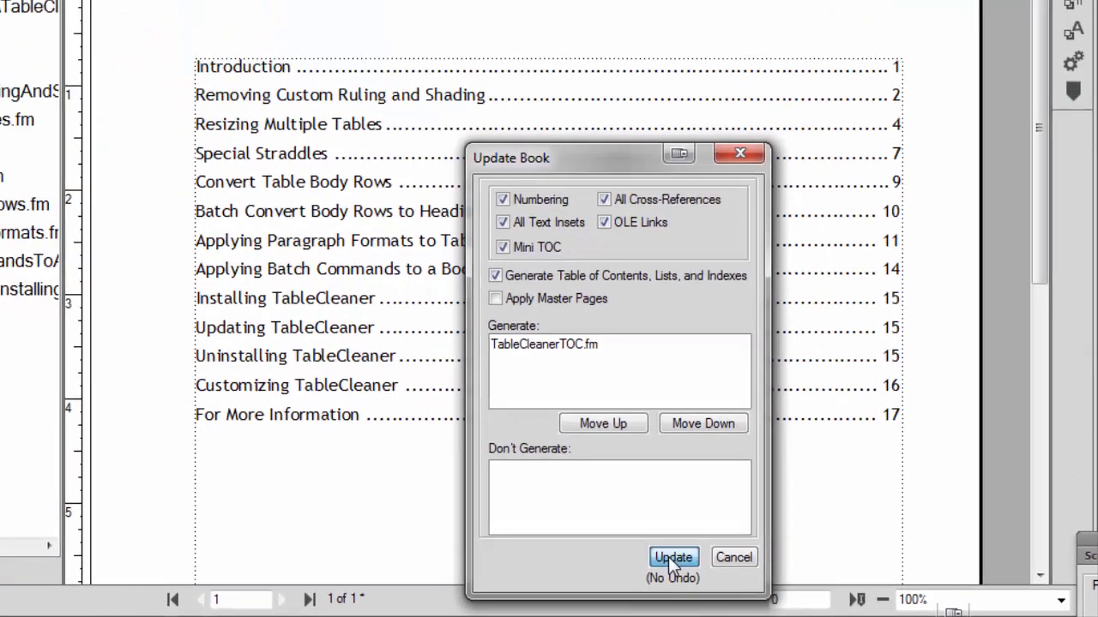
pyautogui.click(593, 547)
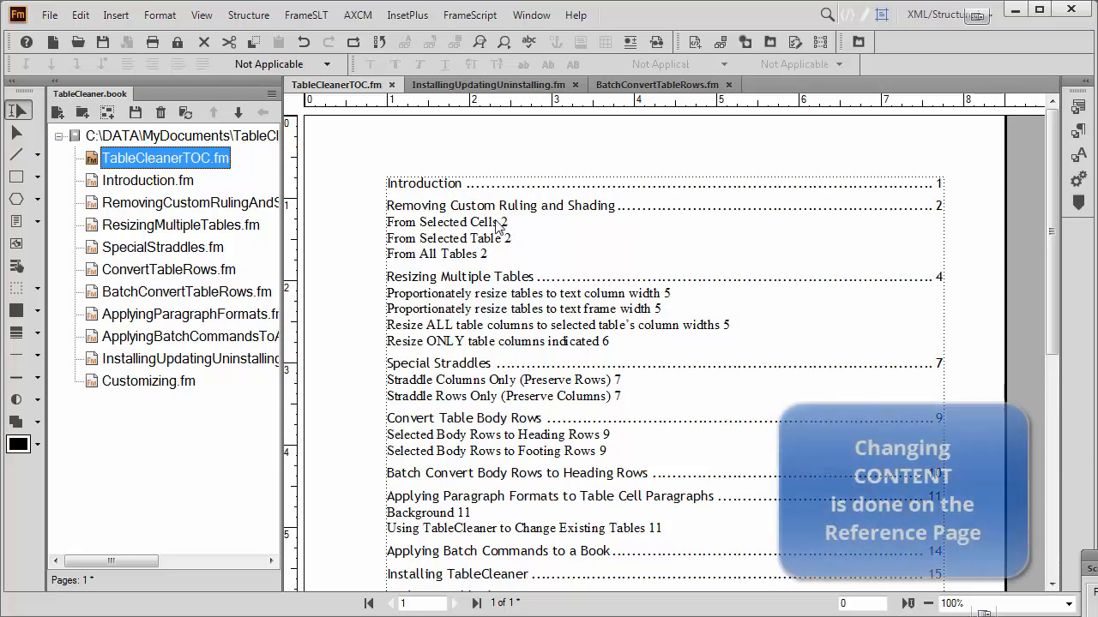
# - Display the reference pages of TableCleanerTOC.fm at the TOC page
pyautogui.click(203, 19)
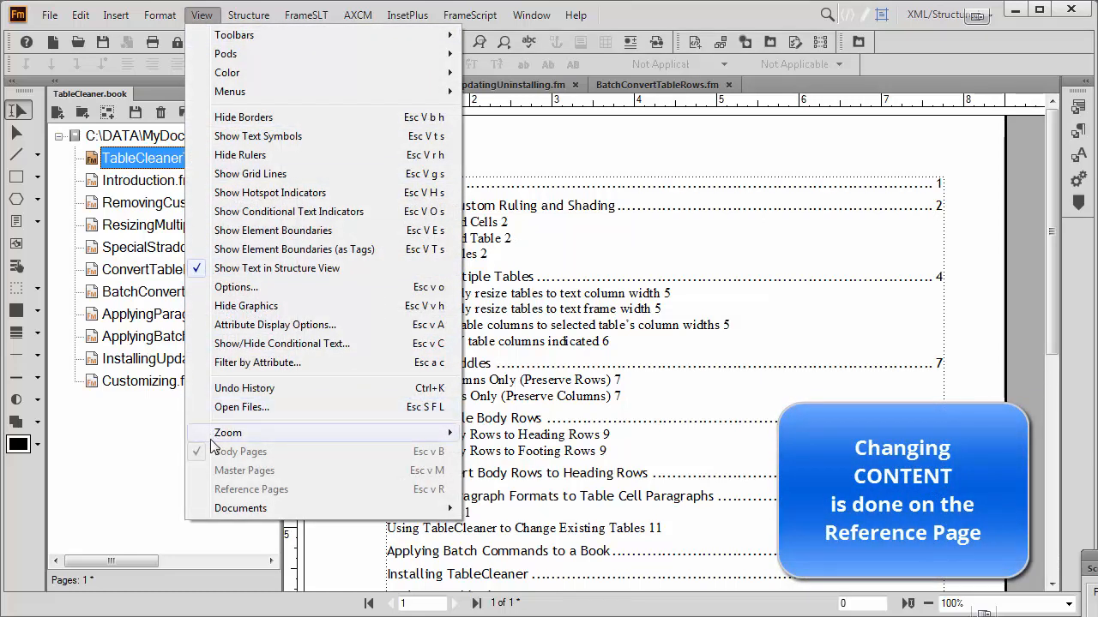
pyautogui.click(723, 188)
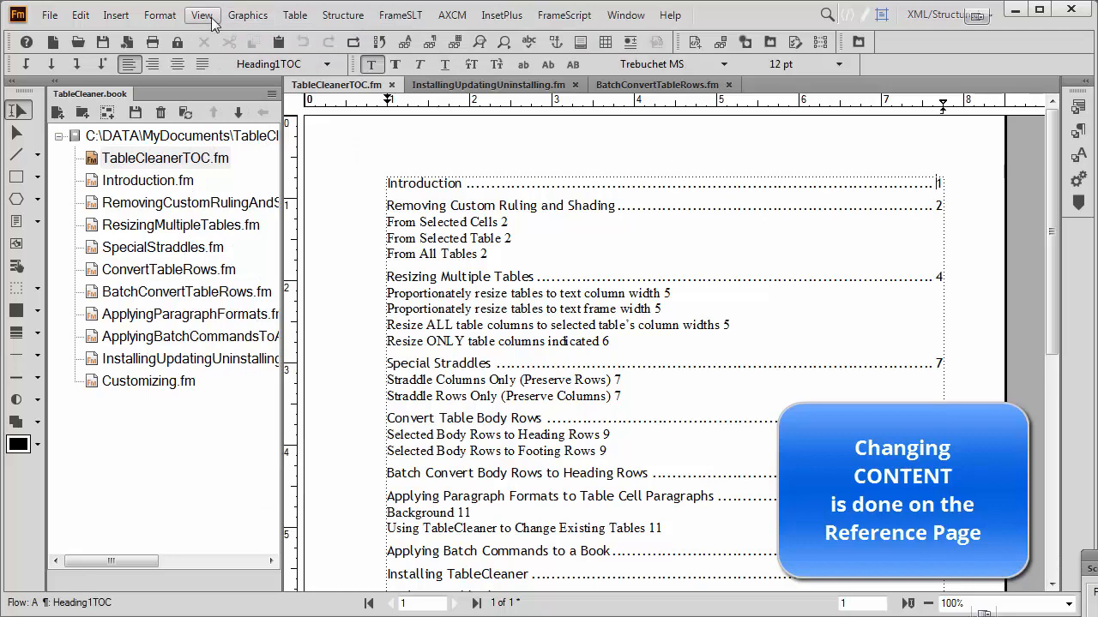
pyautogui.click(203, 15)
pyautogui.click(230, 497)
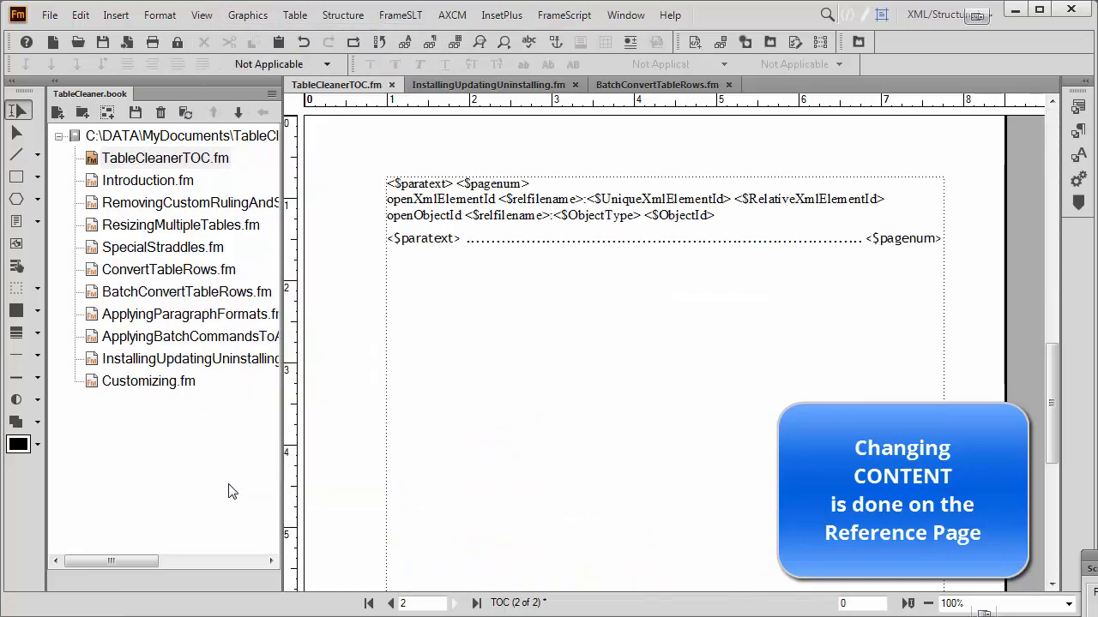
# - Examine which paragraph formats the two <$paratext> building-block lines on the TOC reference page use
pyautogui.click(539, 187)
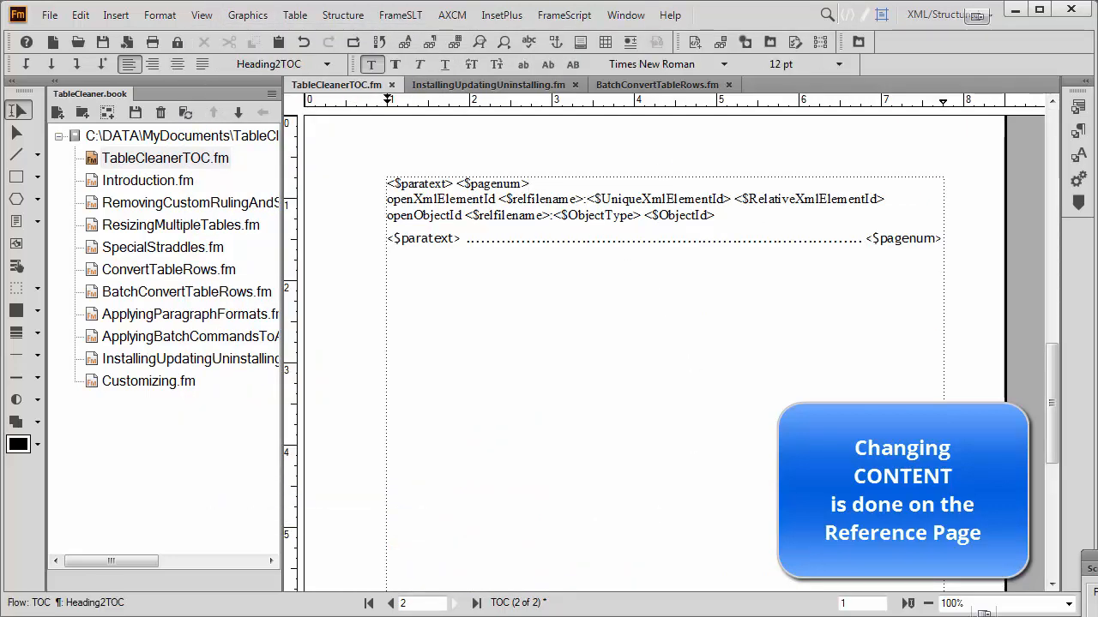
pyautogui.click(781, 434)
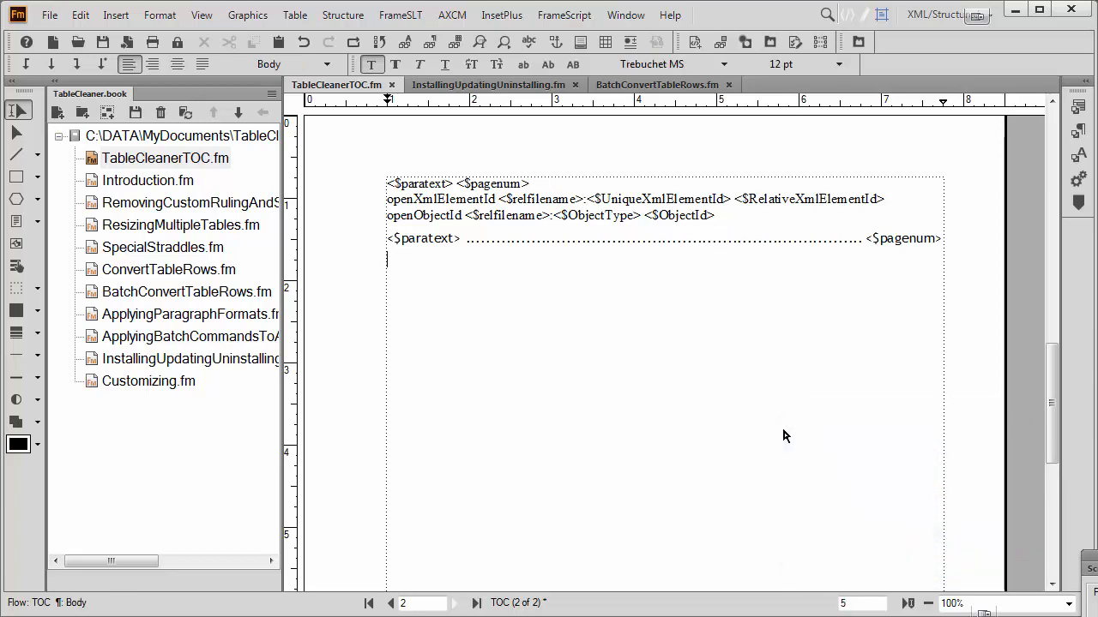
pyautogui.scroll(1, 786, 437)
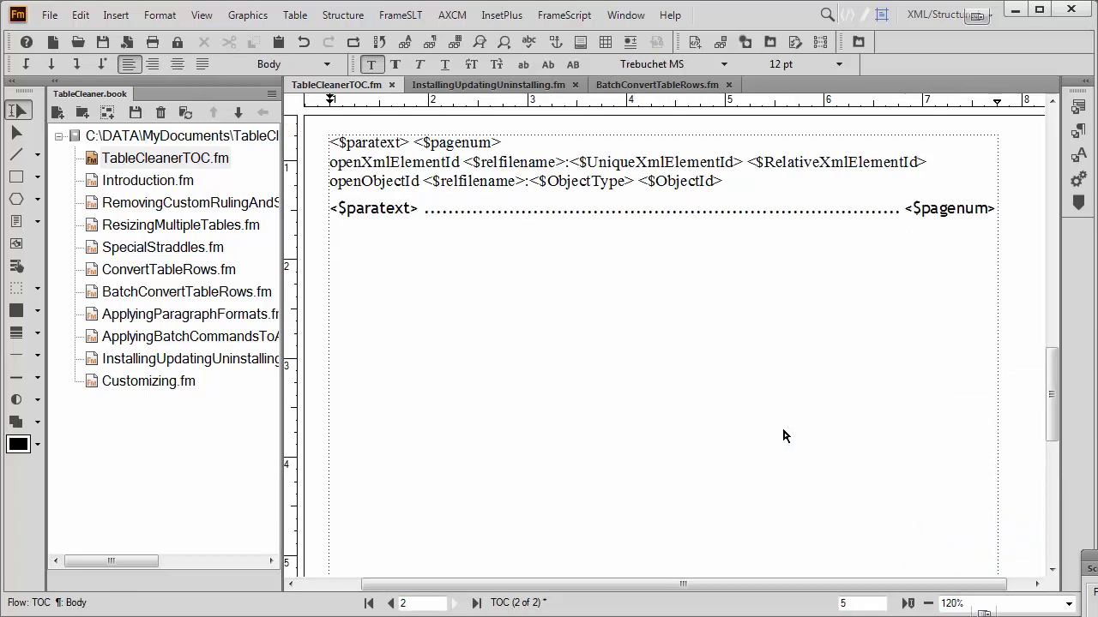
pyautogui.scroll(1, 783, 436)
pyautogui.moveTo(626, 584); pyautogui.dragTo(592, 590)
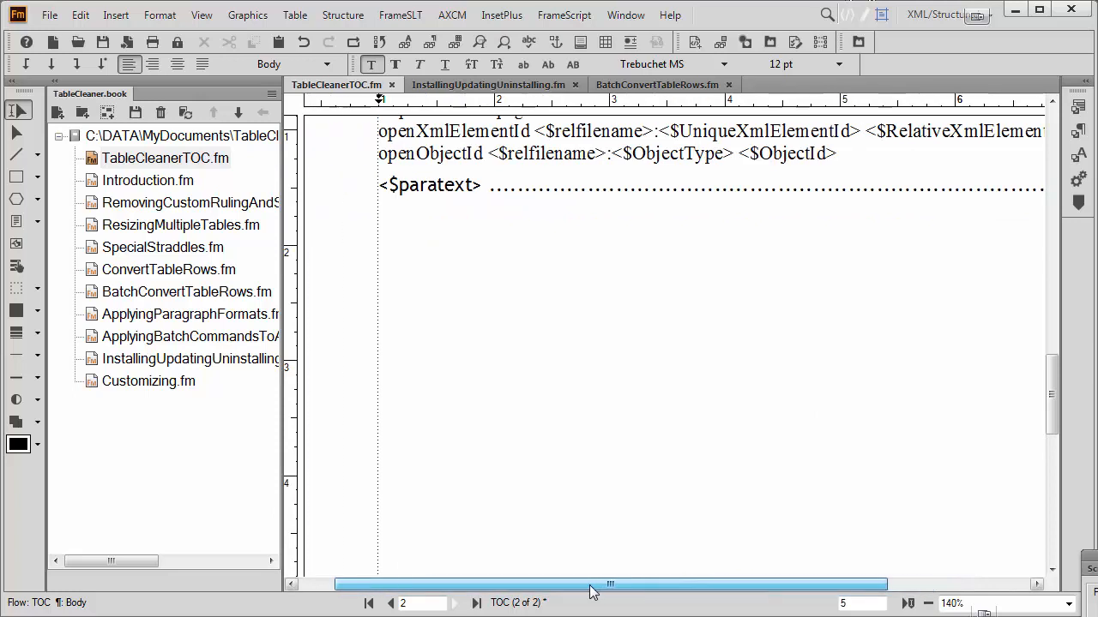
pyautogui.scroll(3, 598, 436)
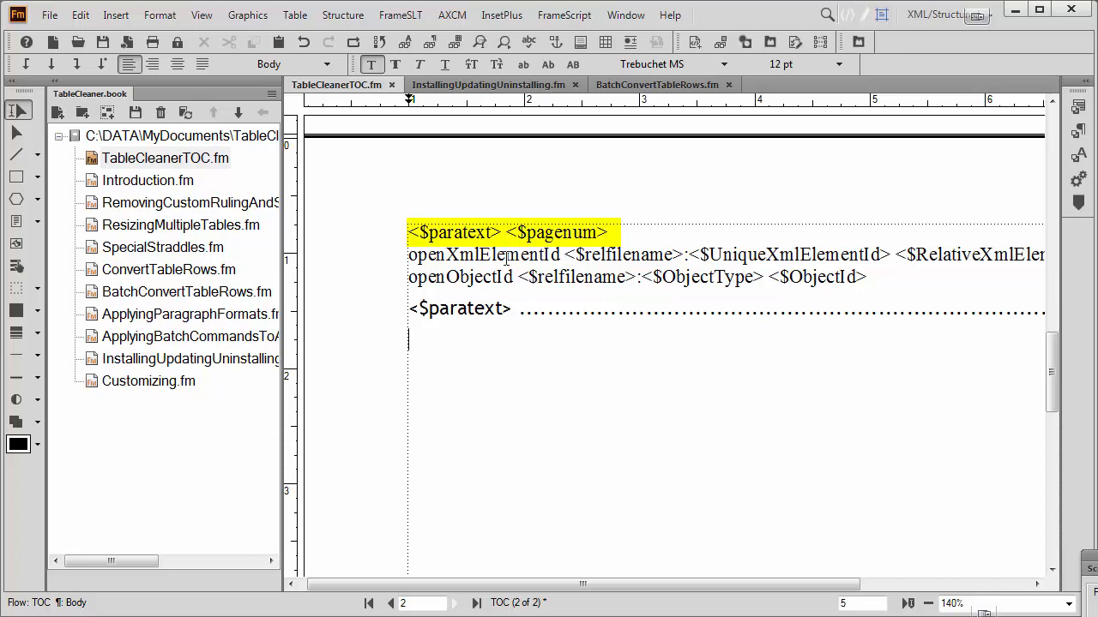
pyautogui.click(477, 238)
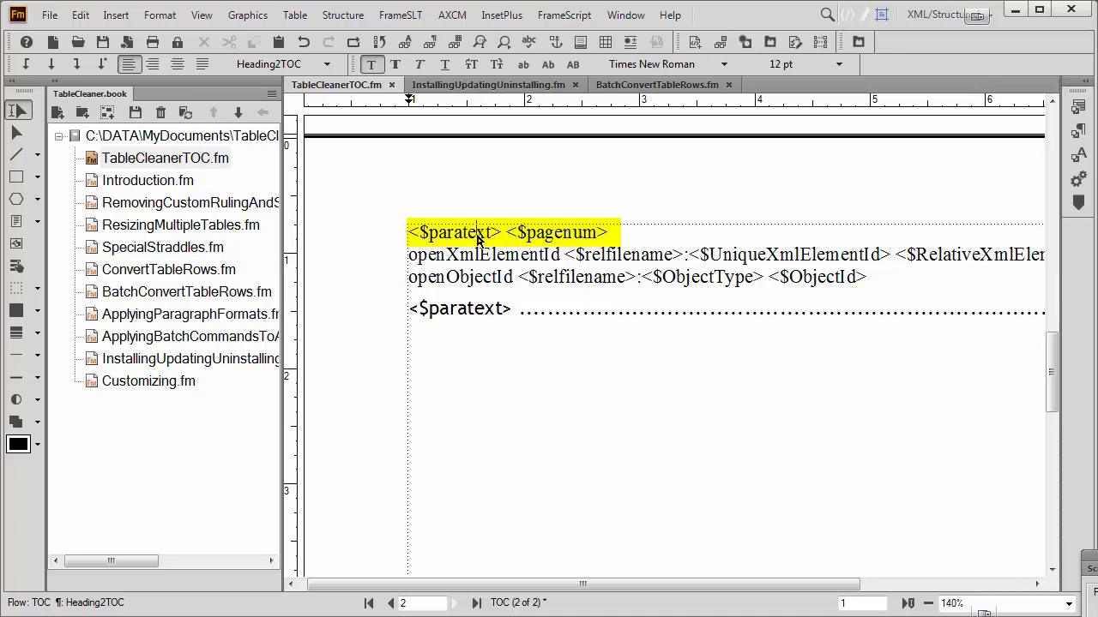
pyautogui.click(451, 317)
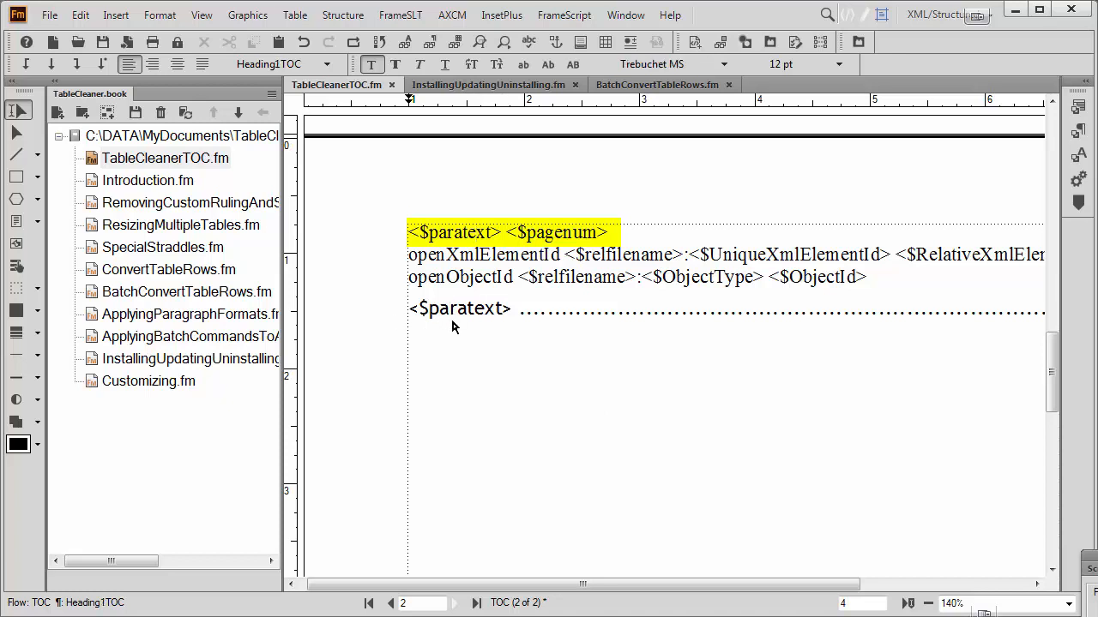
# - Replace the space between <$paratext> and <$pagenum> in the Heading2TOC line with a tab and show text symbols
pyautogui.click(482, 233)
pyautogui.doubleClick(504, 233)
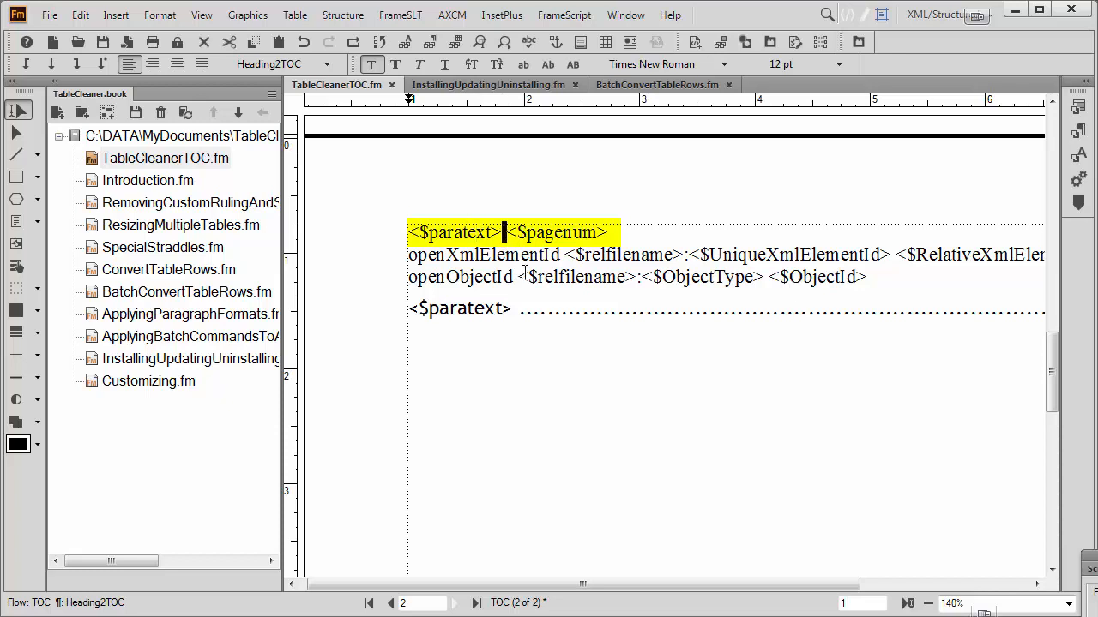
pyautogui.press('Delete')
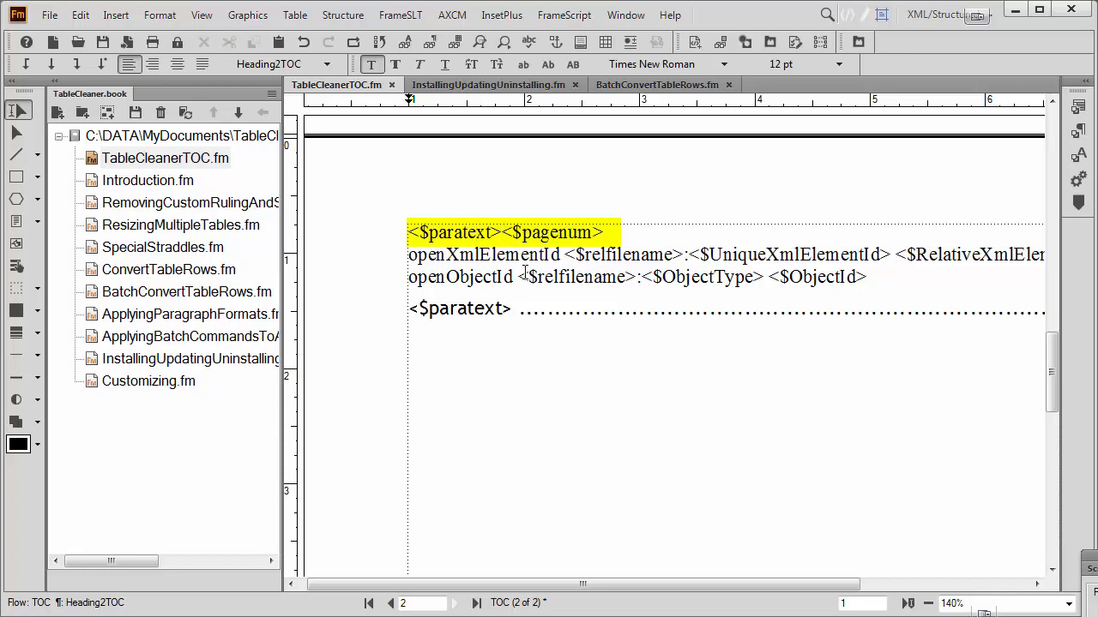
pyautogui.rightClick(345, 269)
pyautogui.click(369, 483)
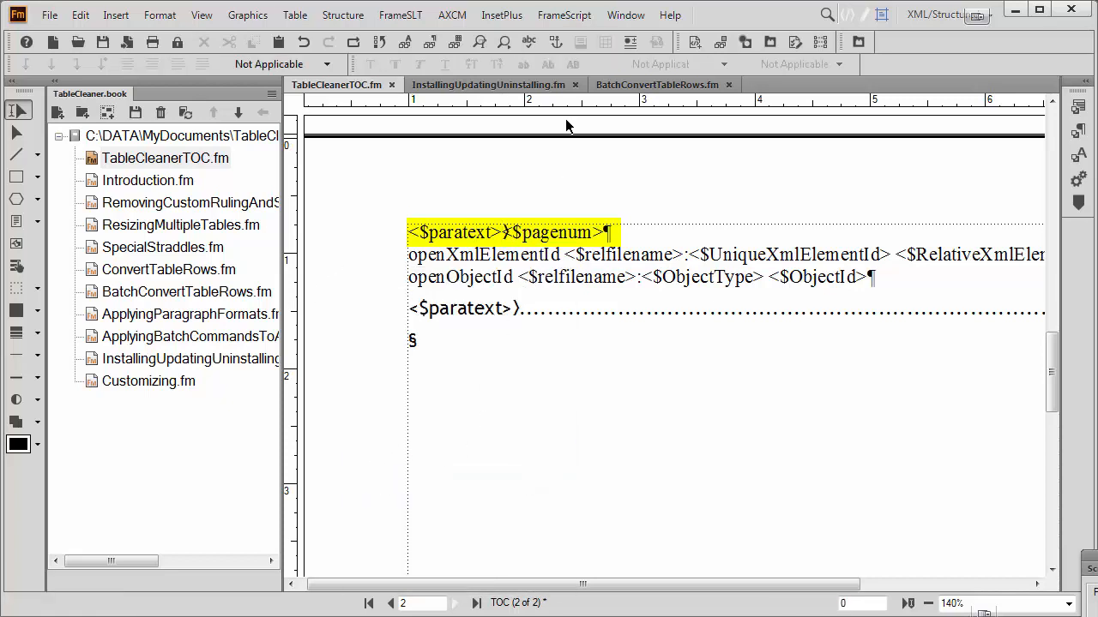
# - Look up the basic paragraph properties of the Heading1TOC line in the Paragraph Designer
pyautogui.click(604, 319)
pyautogui.click(1078, 129)
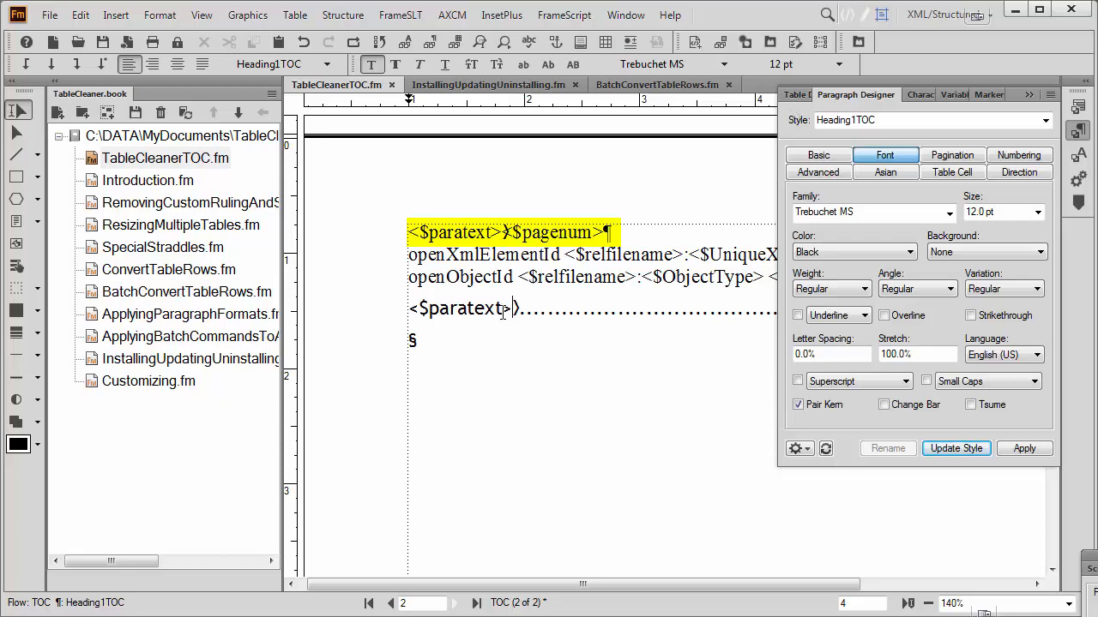
pyautogui.click(819, 157)
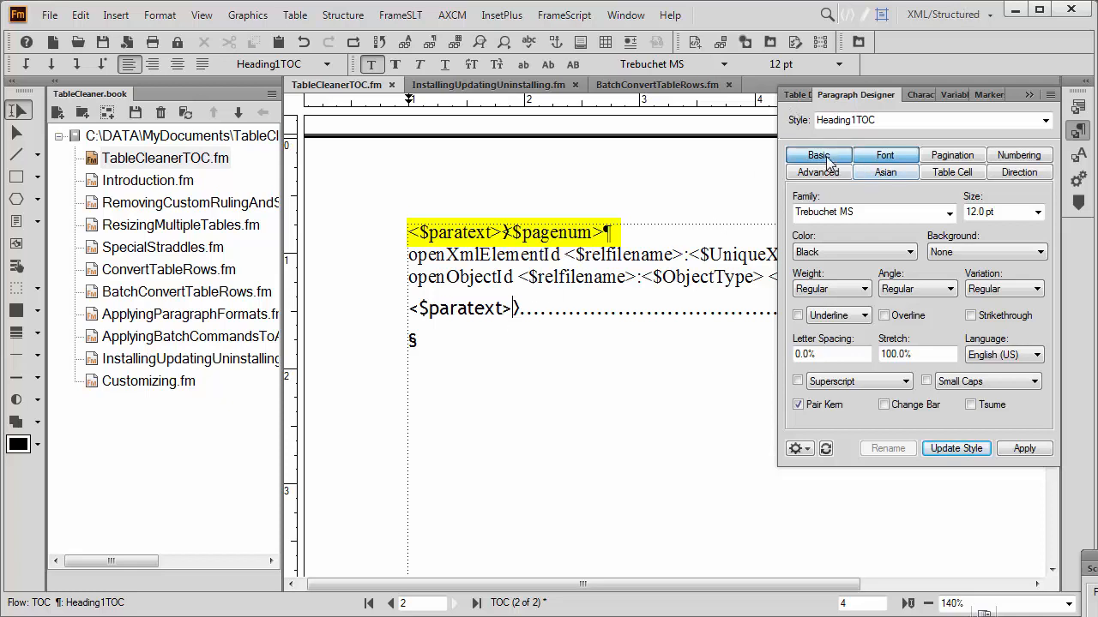
# - Add a right-aligned tab stop at 486 pt with a dense dotted leader to Heading2TOC and update the style
pyautogui.click(525, 234)
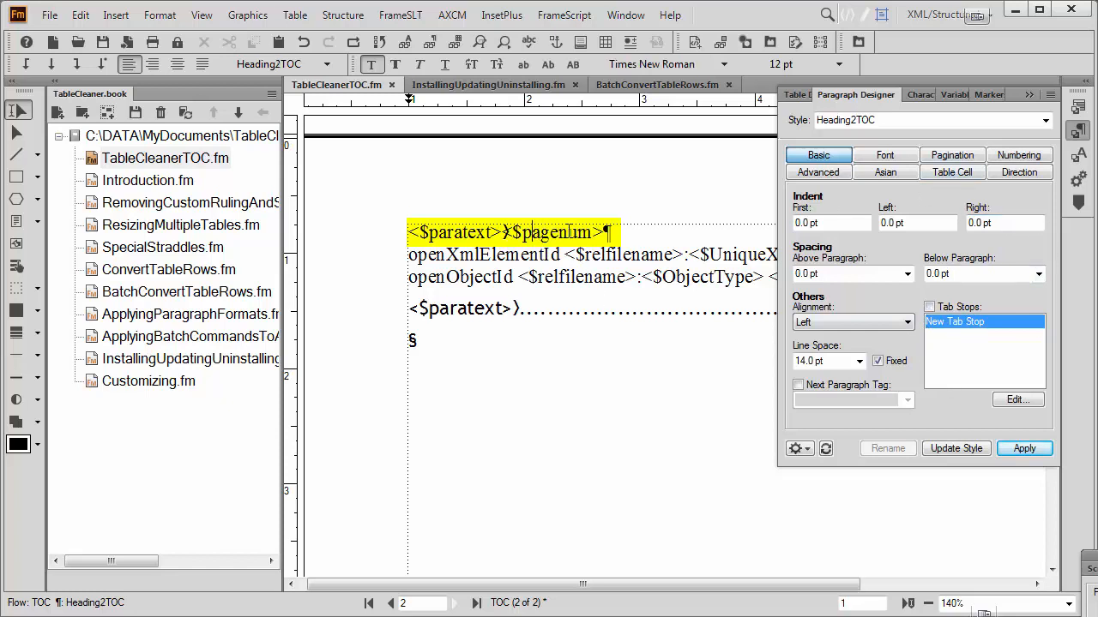
pyautogui.doubleClick(959, 321)
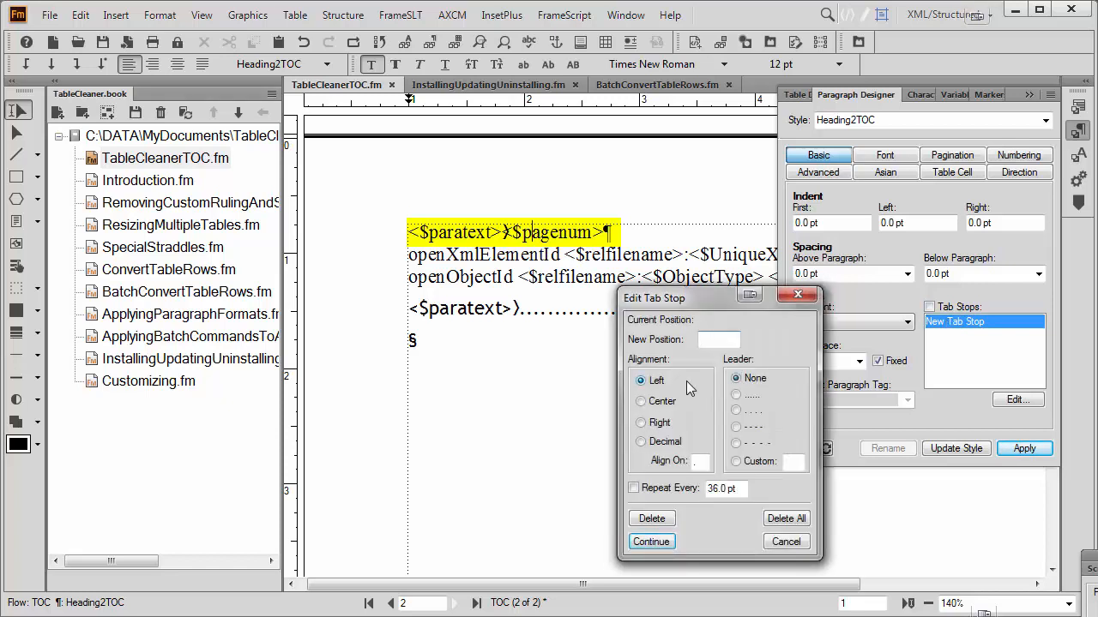
pyautogui.write('486')
pyautogui.click(736, 394)
pyautogui.click(656, 423)
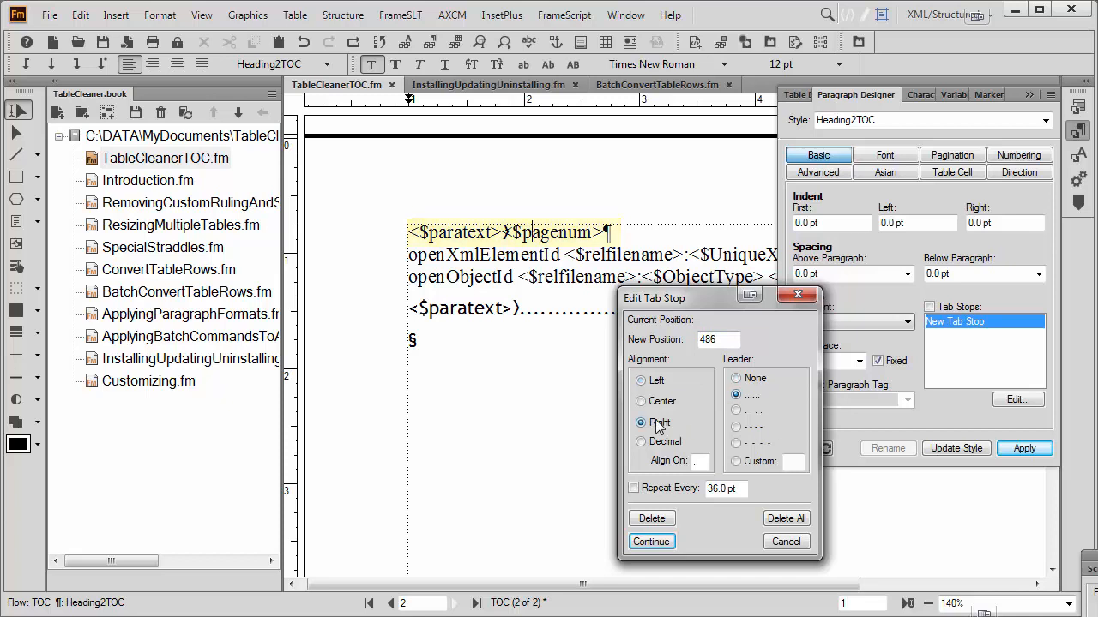
pyautogui.click(651, 542)
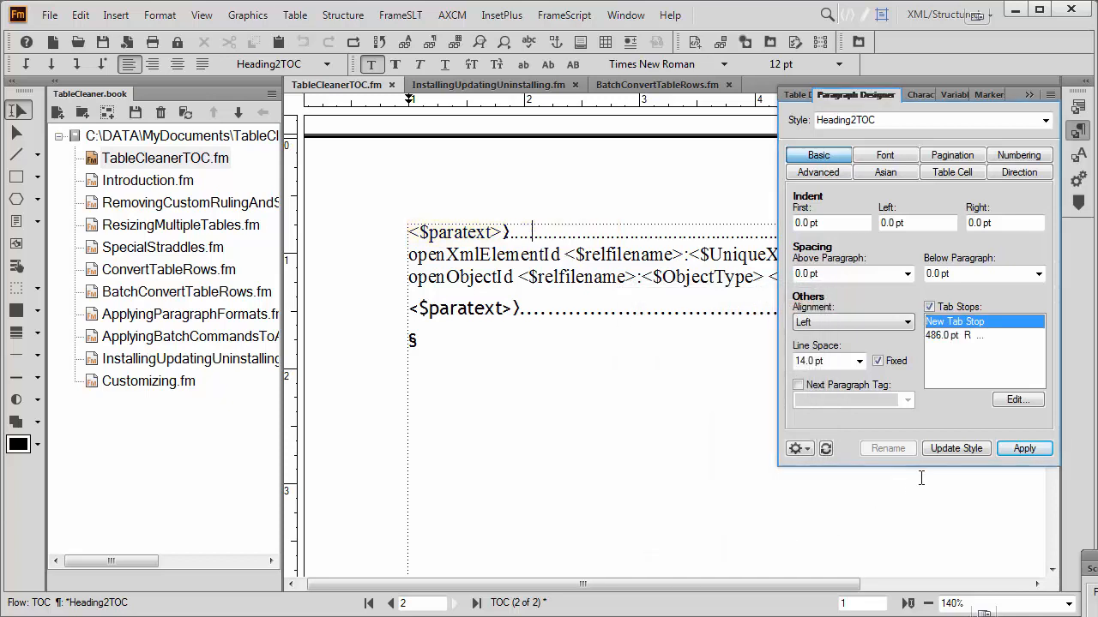
pyautogui.click(955, 448)
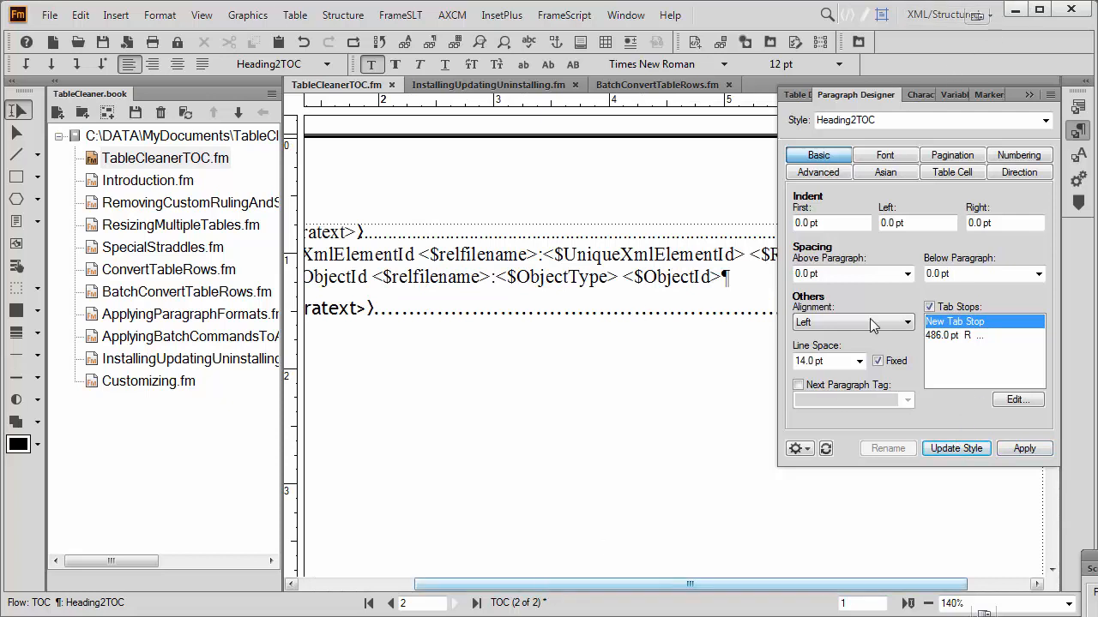
pyautogui.click(1023, 90)
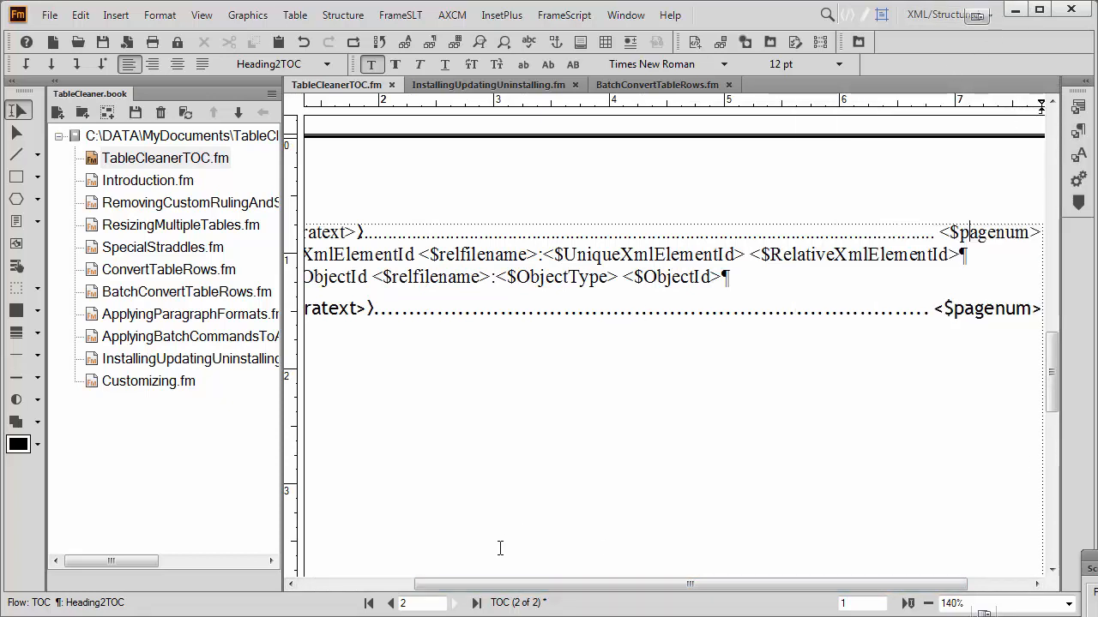
# - Change the Heading2TOC font family to Trebuchet MS, turn on Pair Kern and update the style
pyautogui.moveTo(545, 584); pyautogui.dragTo(424, 592)
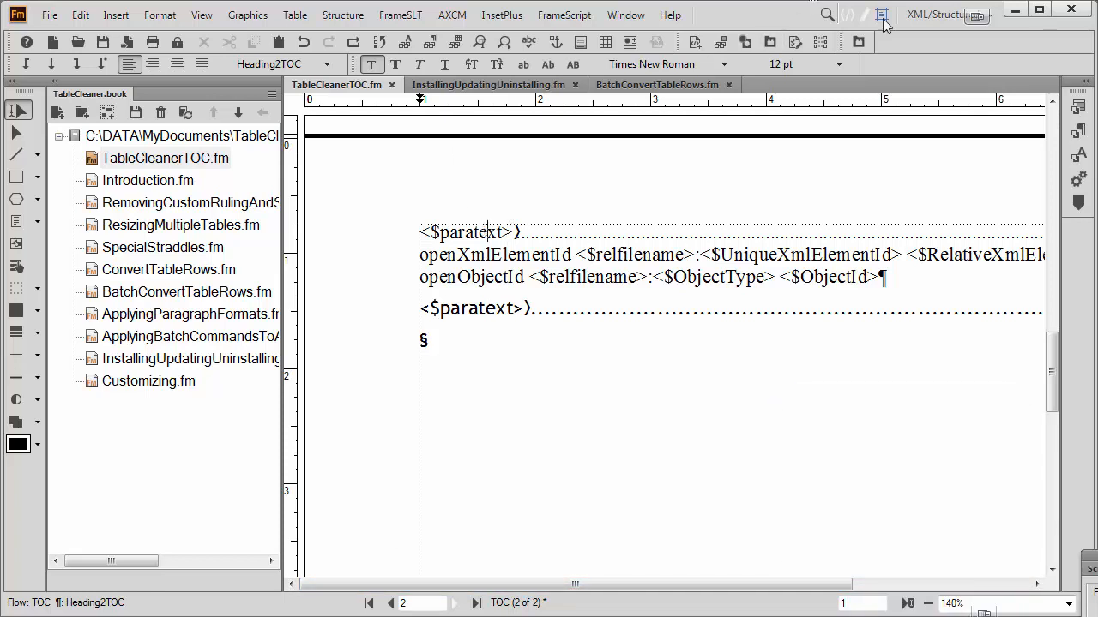
pyautogui.click(1078, 129)
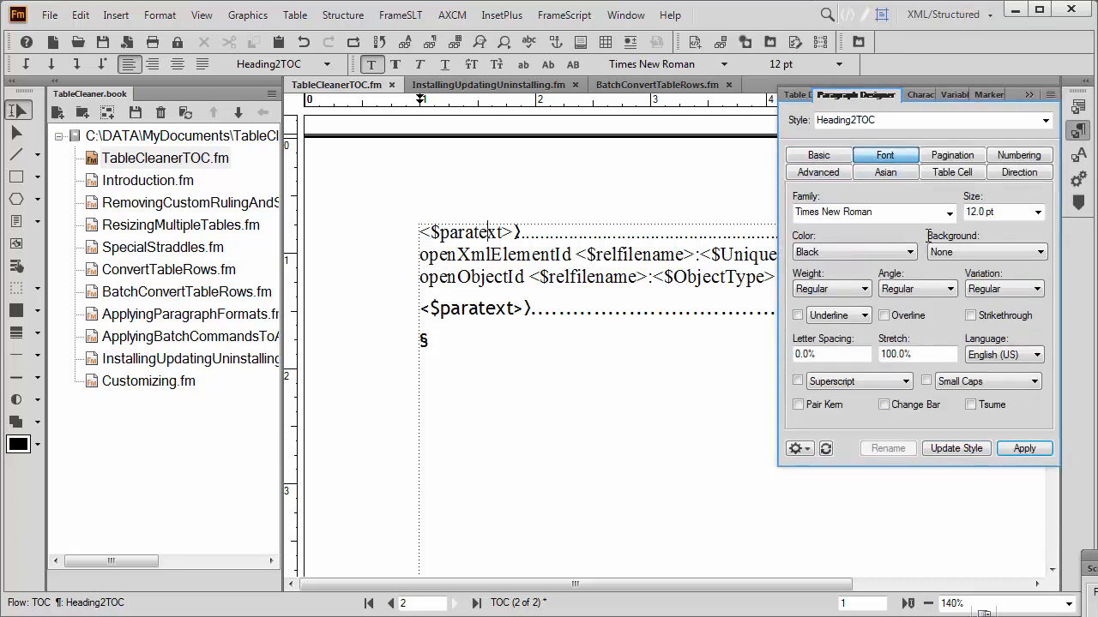
pyautogui.click(948, 212)
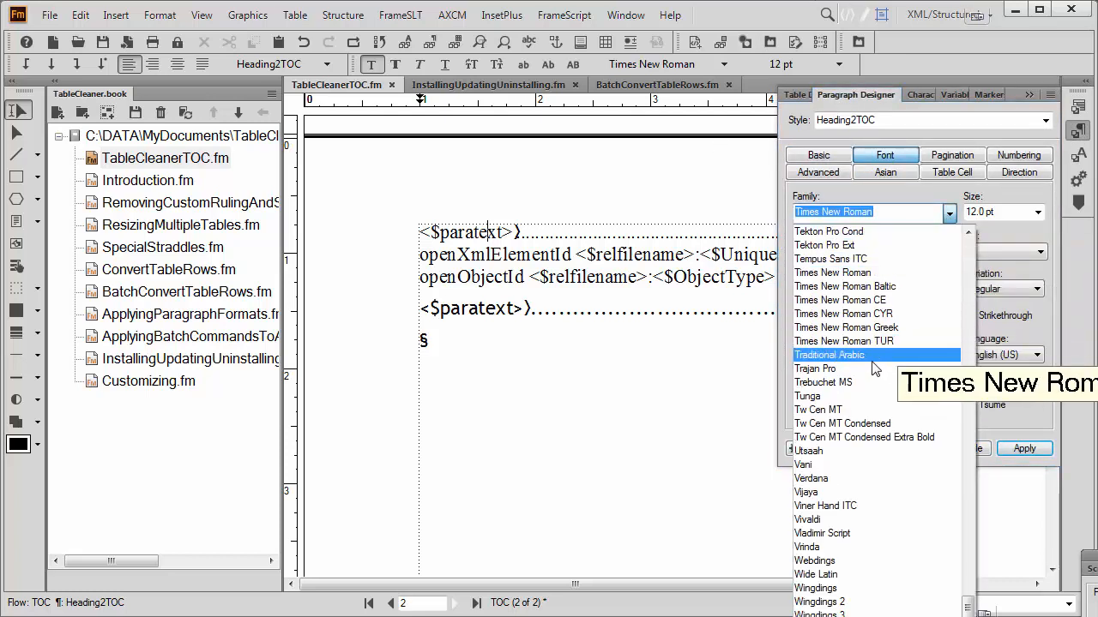
pyautogui.click(854, 384)
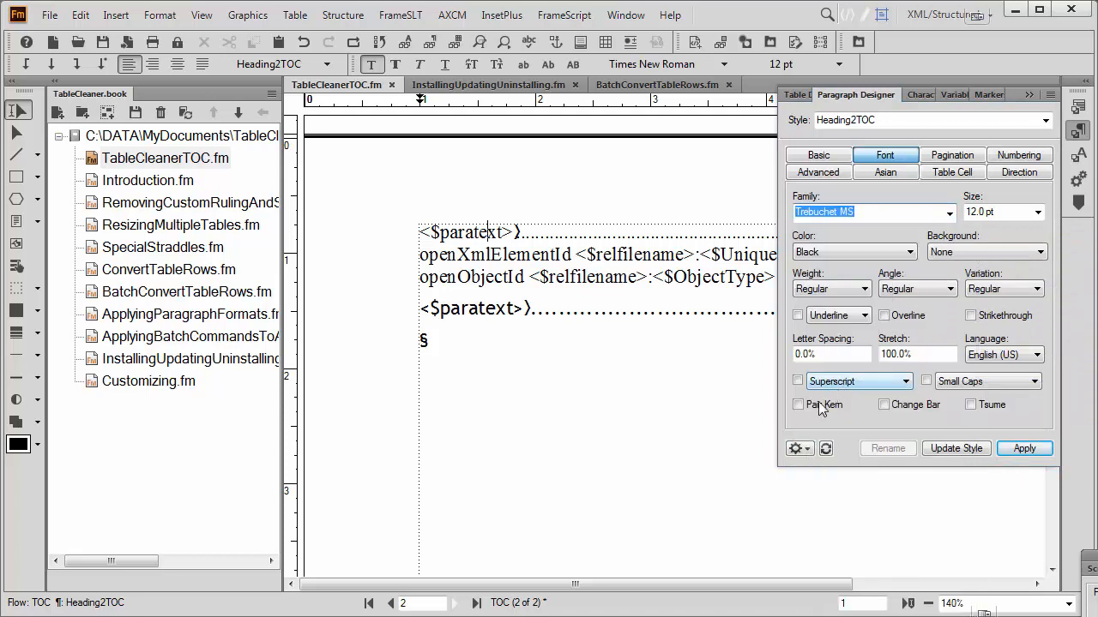
pyautogui.click(820, 408)
pyautogui.click(948, 448)
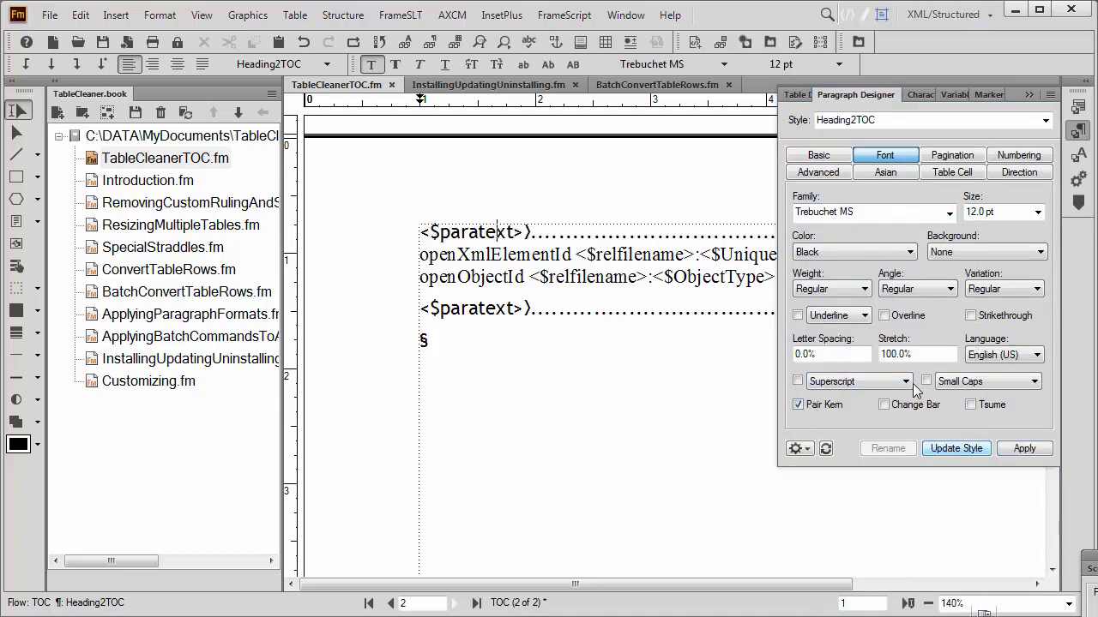
# - Set the spacing above paragraph of Heading2TOC to 3 pt and update the style
pyautogui.click(836, 155)
pyautogui.doubleClick(804, 274)
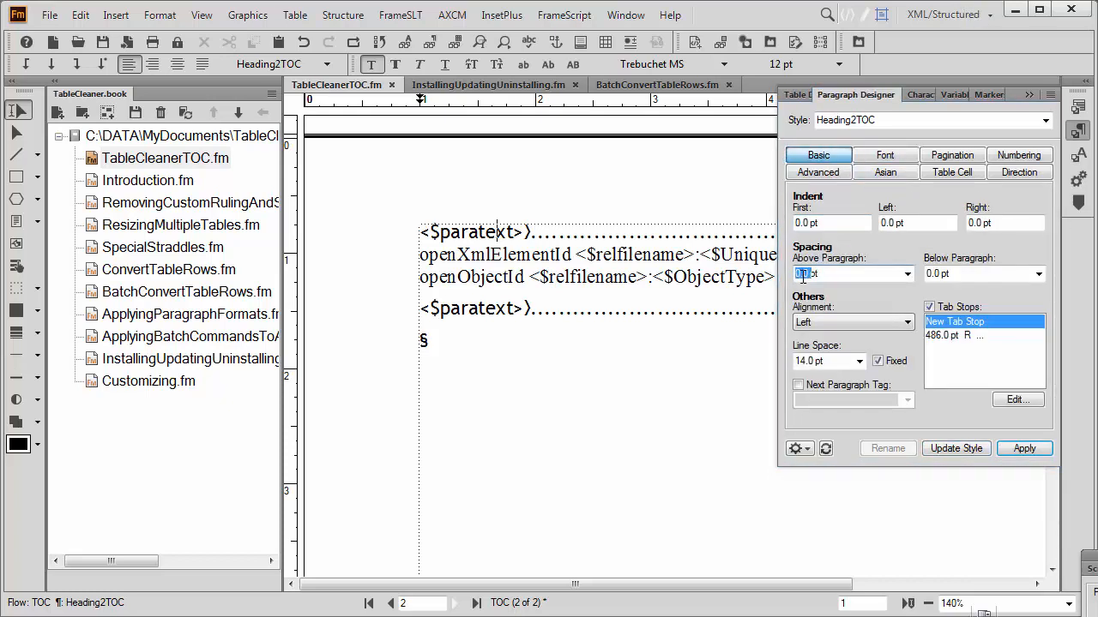
pyautogui.write('3')
pyautogui.click(947, 448)
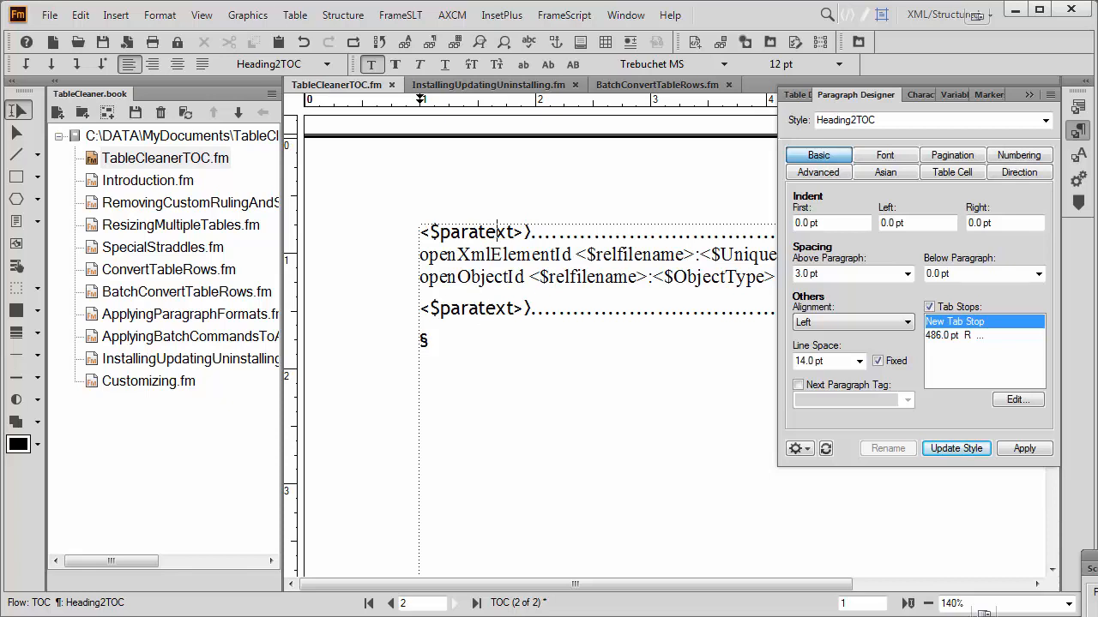
# - Set the first and left indents of Heading2TOC to 12 pt and update the style
pyautogui.doubleClick(804, 222)
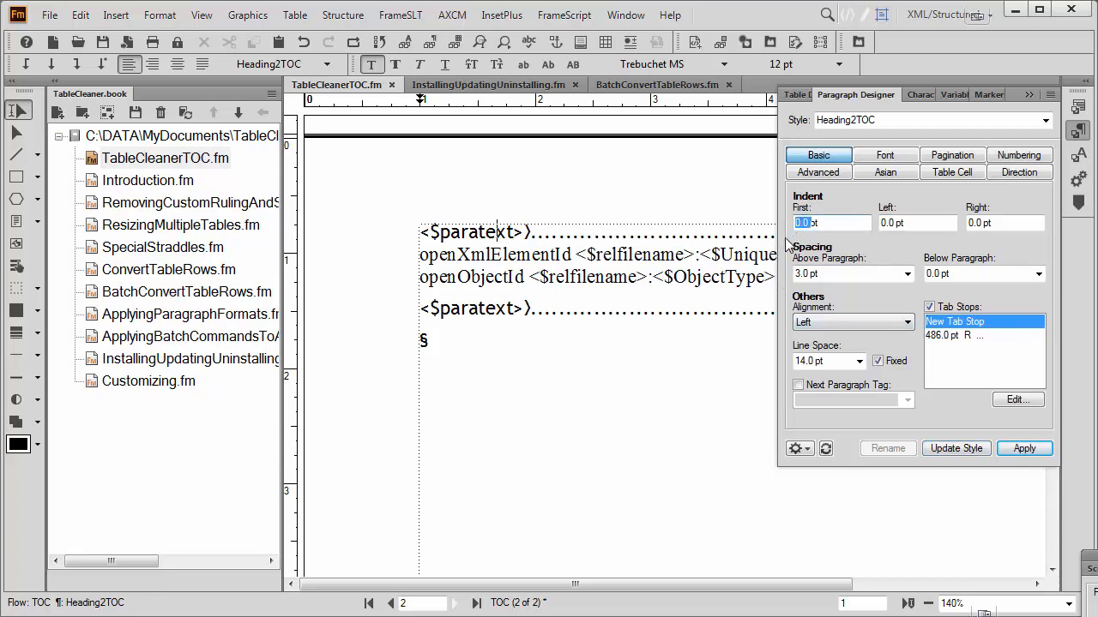
pyautogui.write('12')
pyautogui.doubleClick(890, 222)
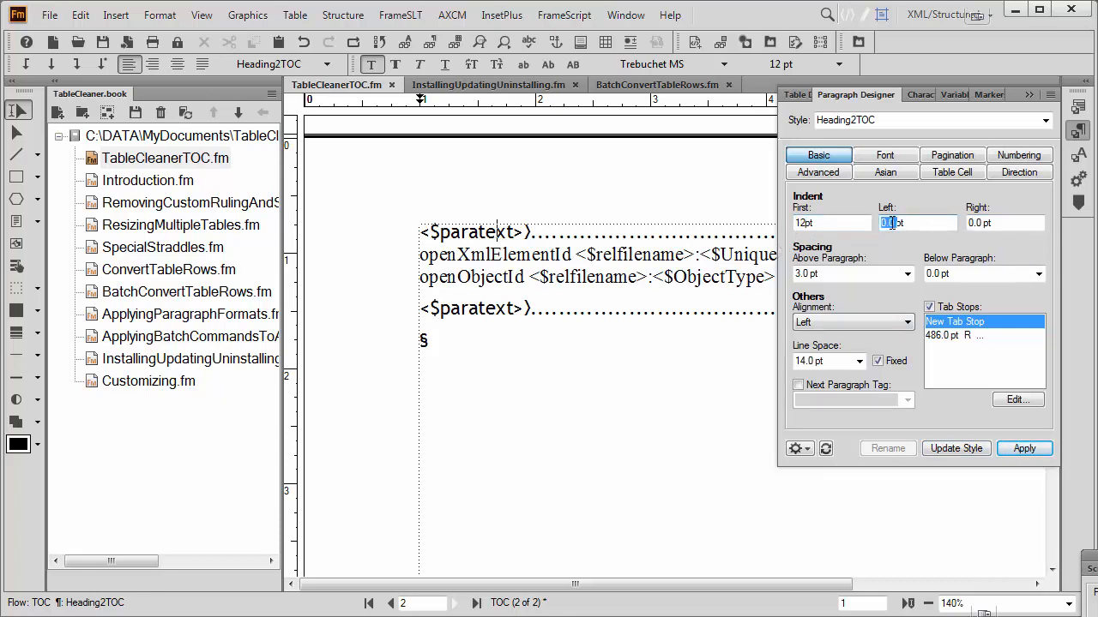
pyautogui.write('12')
pyautogui.click(950, 451)
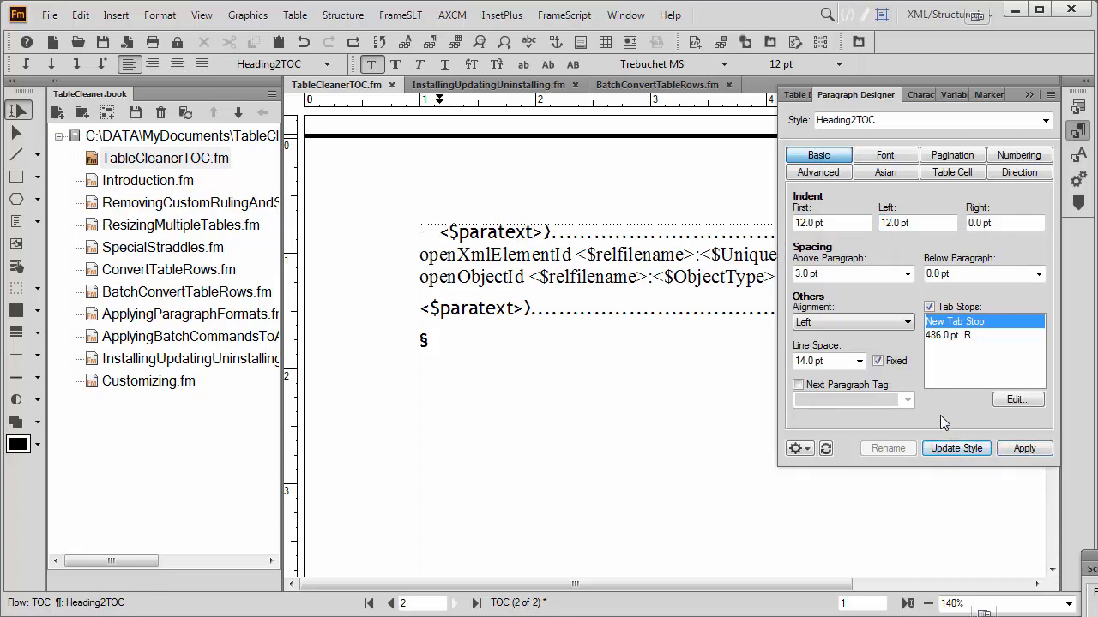
# - Set the first and left indents of Heading2TOC to 24 pt and update the style
pyautogui.doubleClick(808, 223)
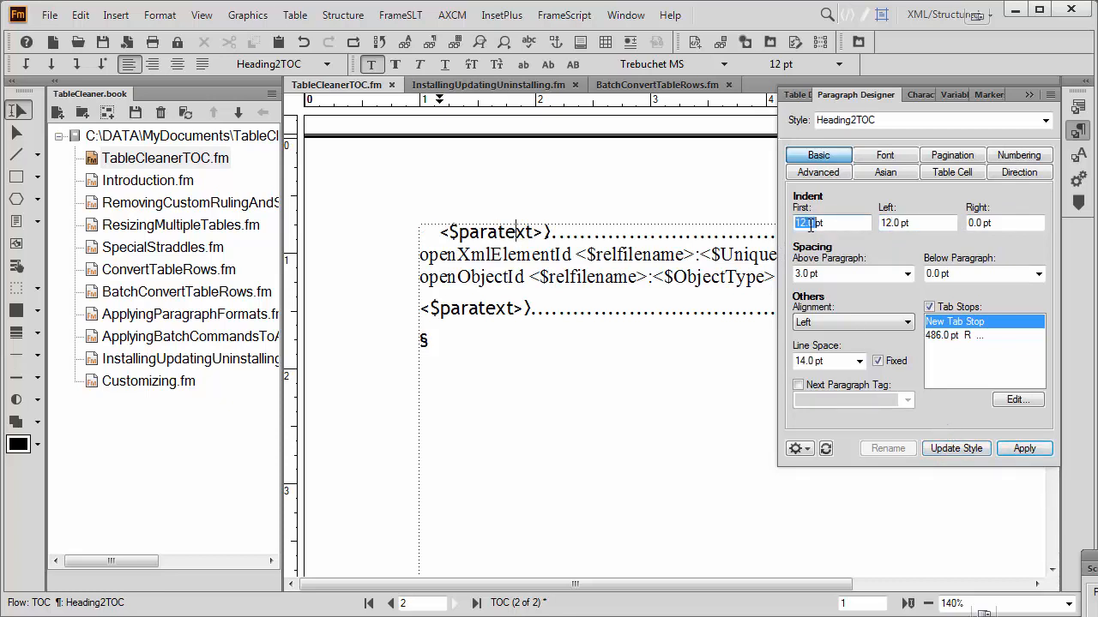
pyautogui.write('24')
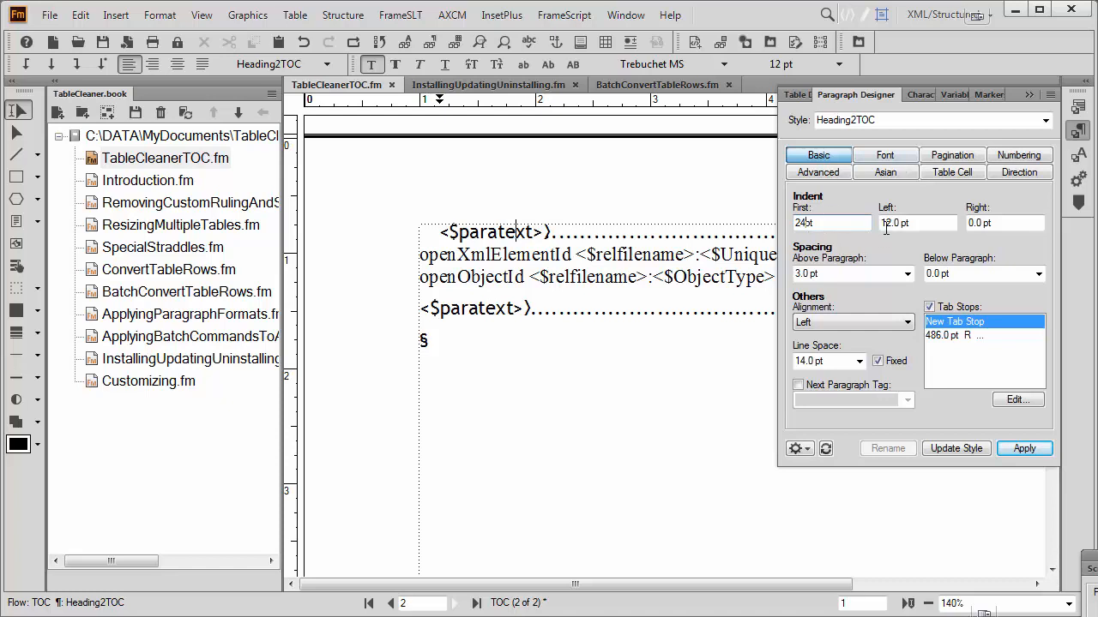
pyautogui.doubleClick(886, 224)
pyautogui.write('24')
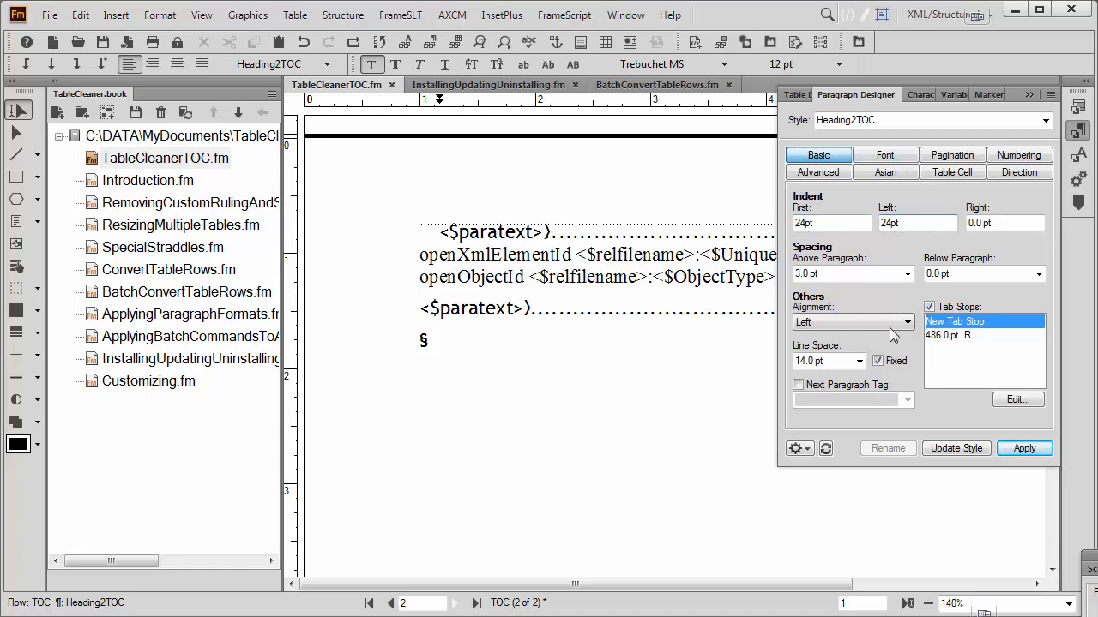
pyautogui.click(956, 449)
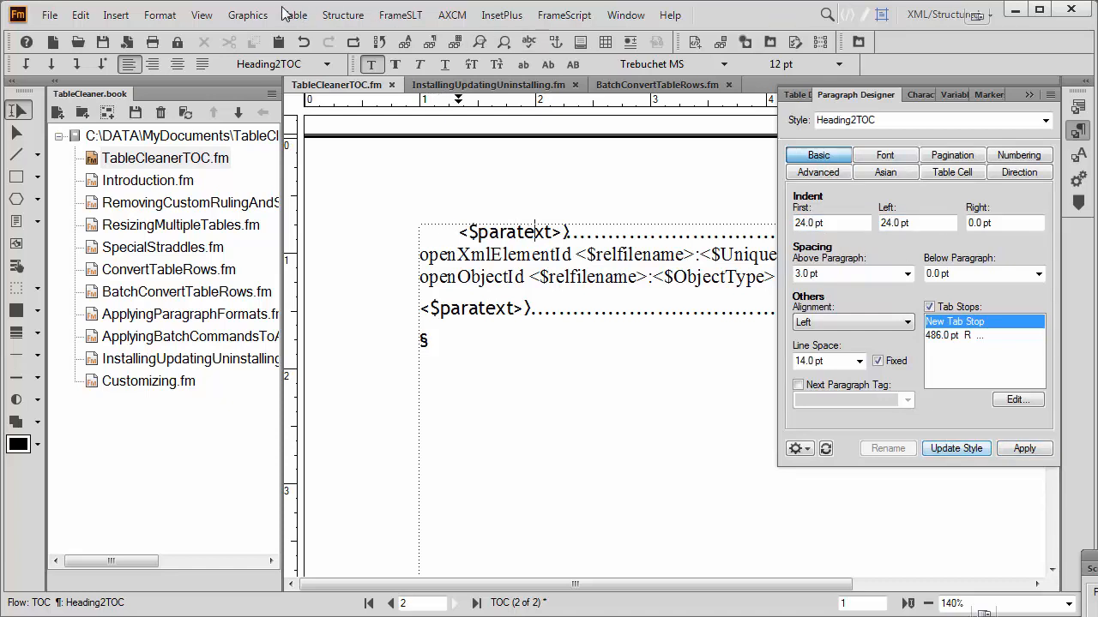
# - Return TableCleanerTOC.fm to its body pages and collapse the Paragraph Designer
pyautogui.click(201, 14)
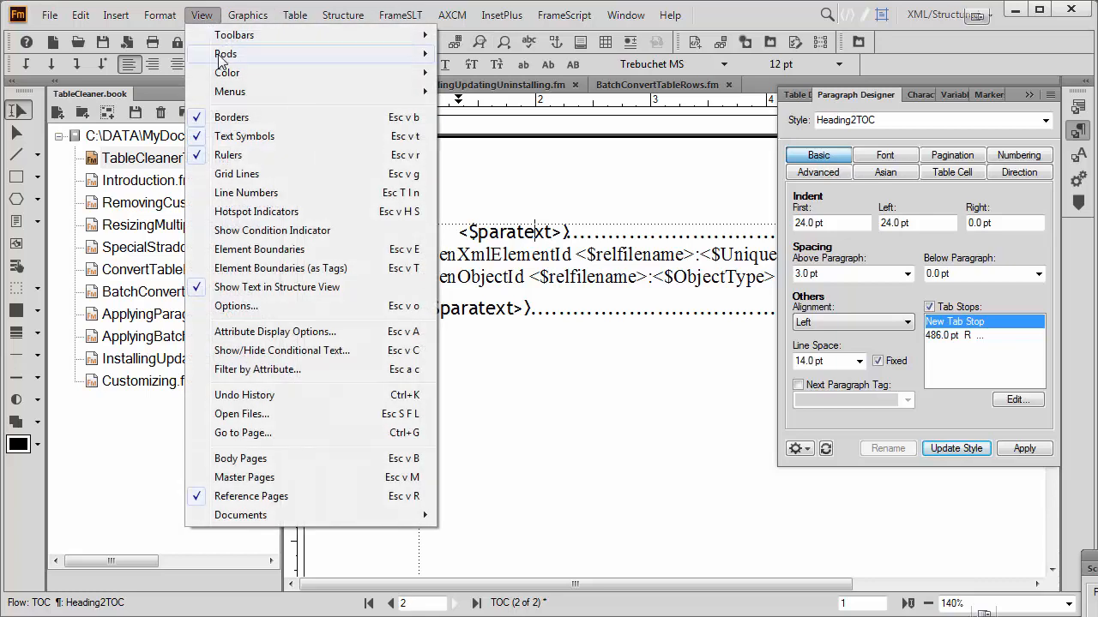
pyautogui.click(248, 459)
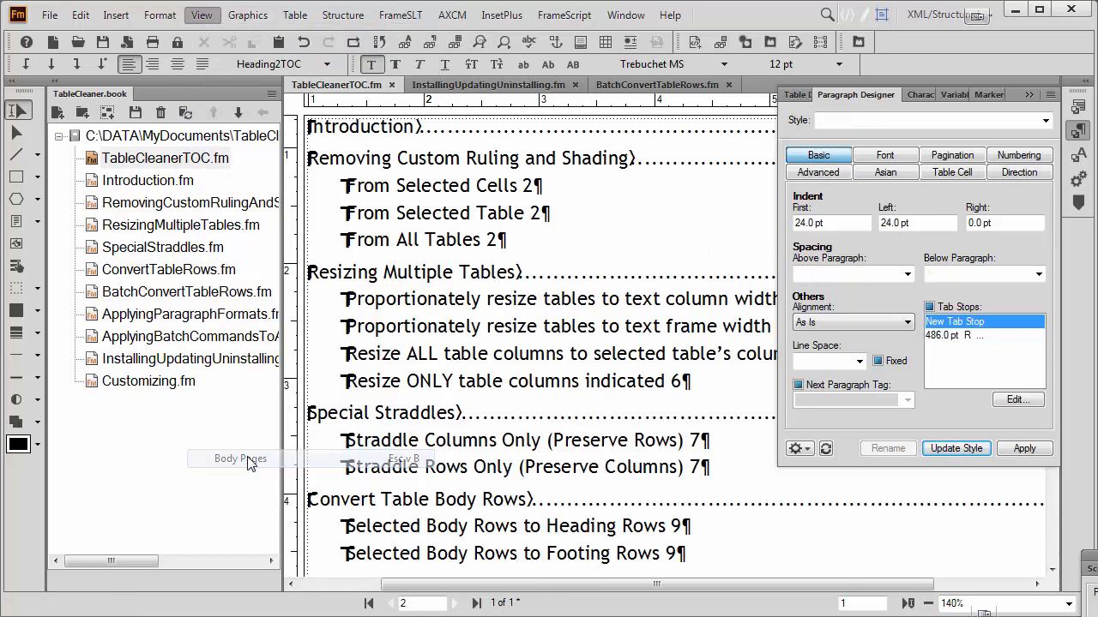
pyautogui.click(1028, 95)
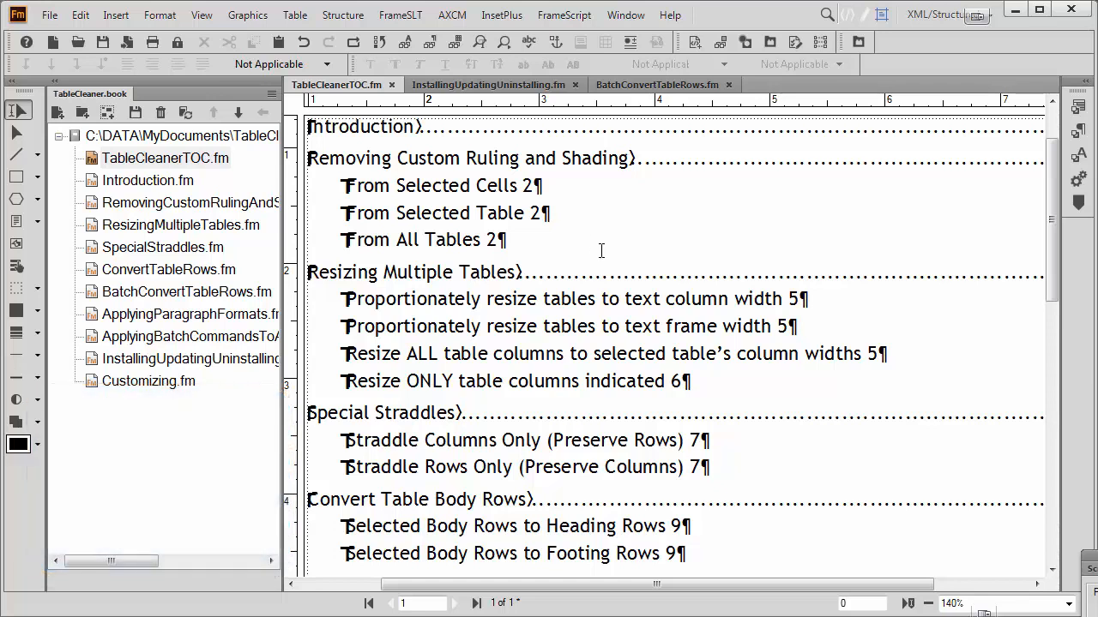
pyautogui.moveTo(444, 584); pyautogui.dragTo(378, 584)
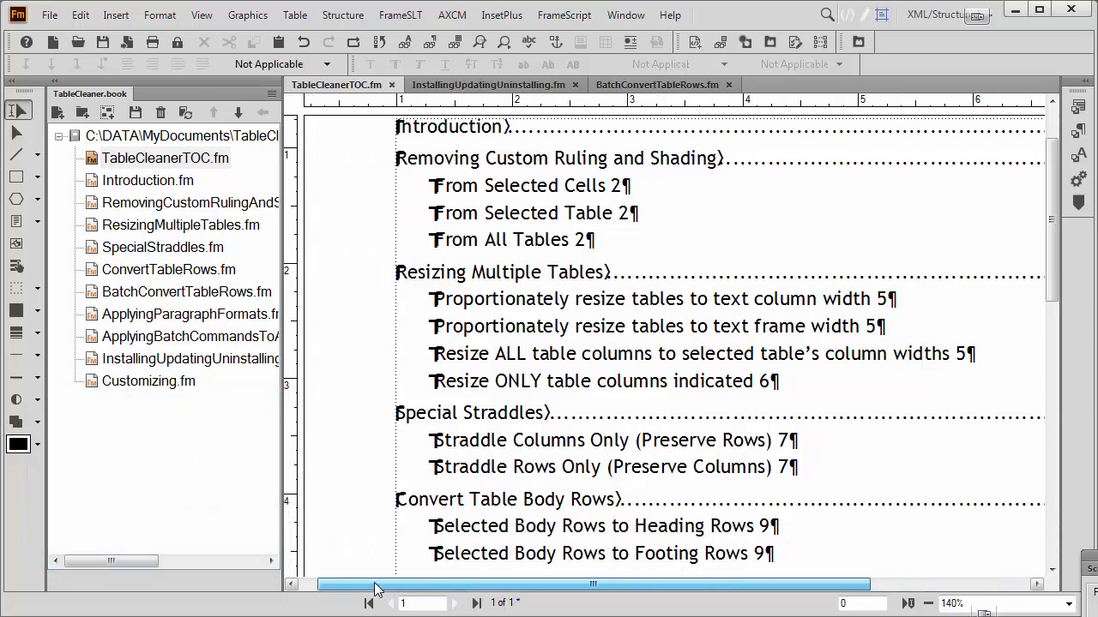
# - Update the TableCleaner book, regenerating TableCleanerTOC.fm with the current numbering and cross-reference options
pyautogui.click(186, 113)
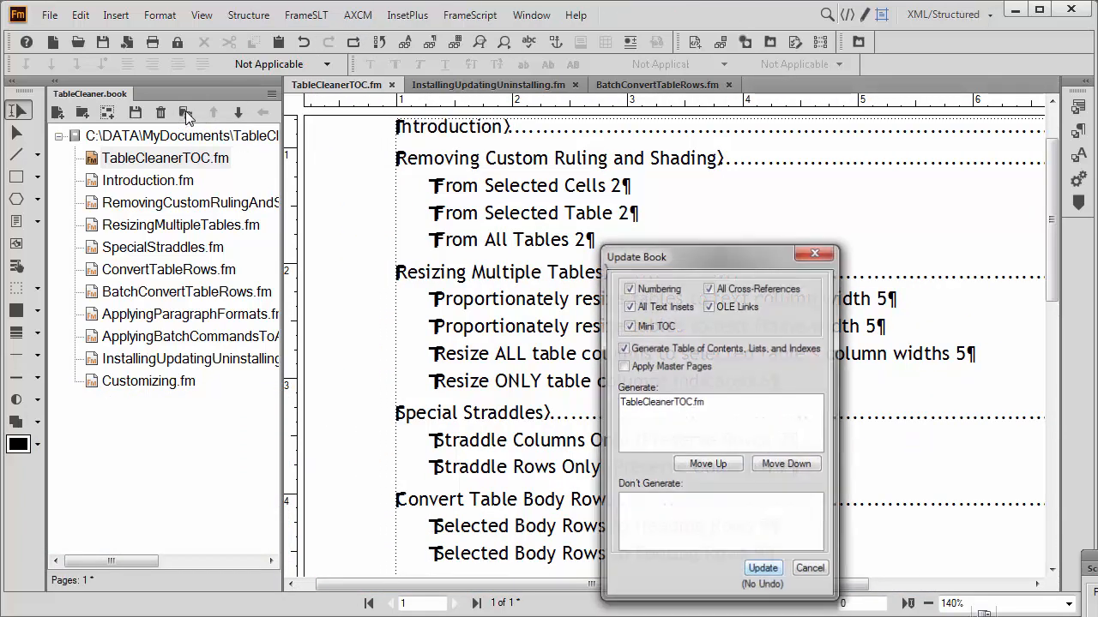
pyautogui.moveTo(726, 257); pyautogui.dragTo(748, 184)
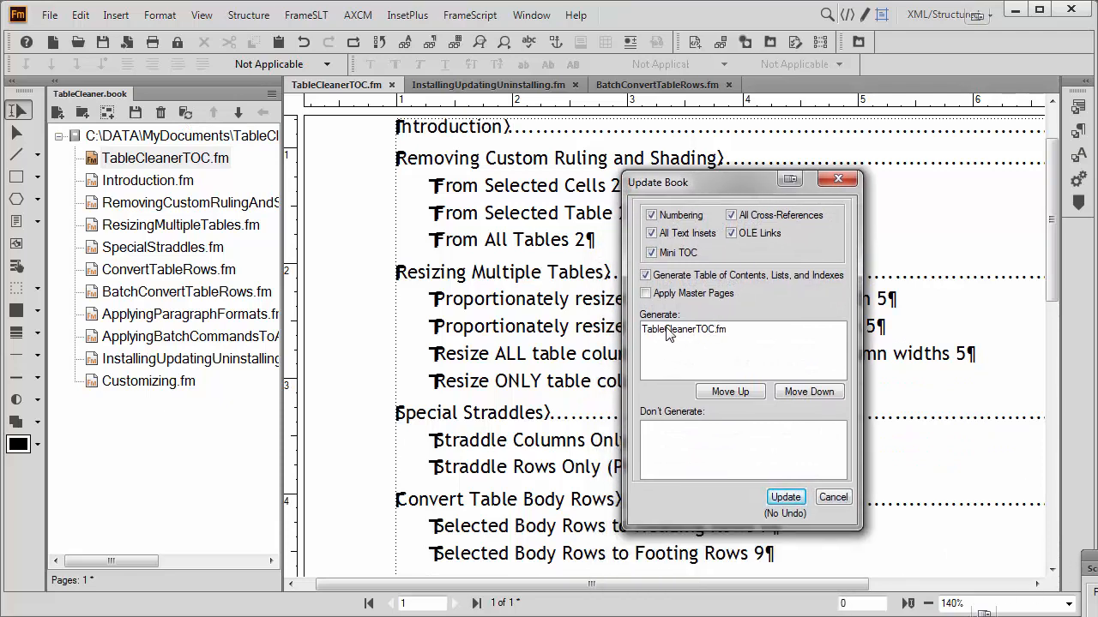
pyautogui.click(786, 497)
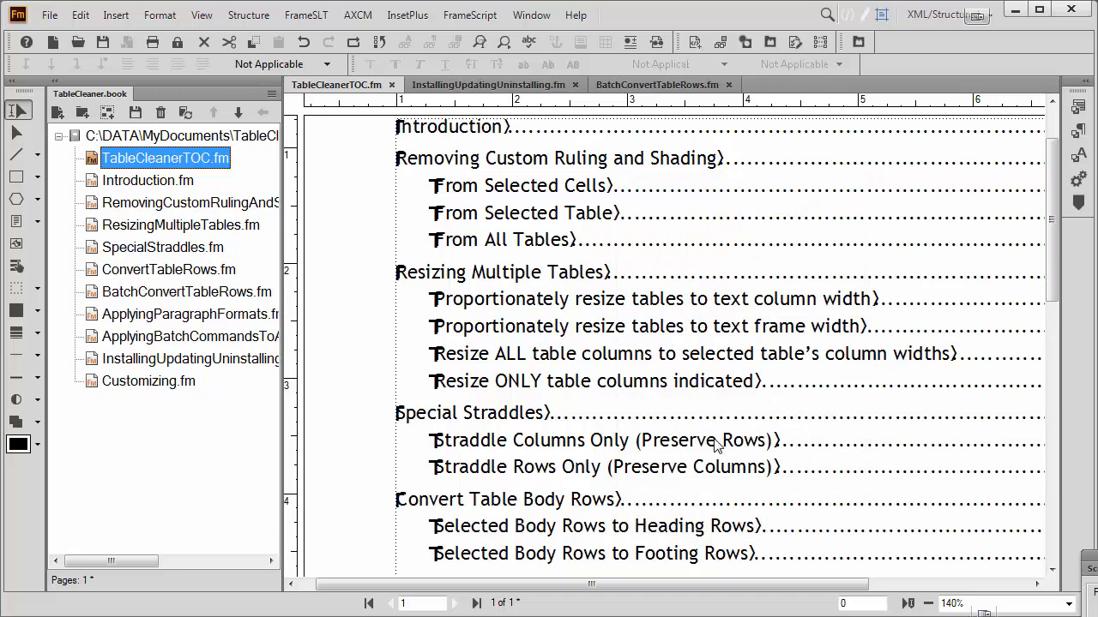
# - Set the table of contents to 100% zoom and hide its text symbols to check the entries
pyautogui.click(625, 272)
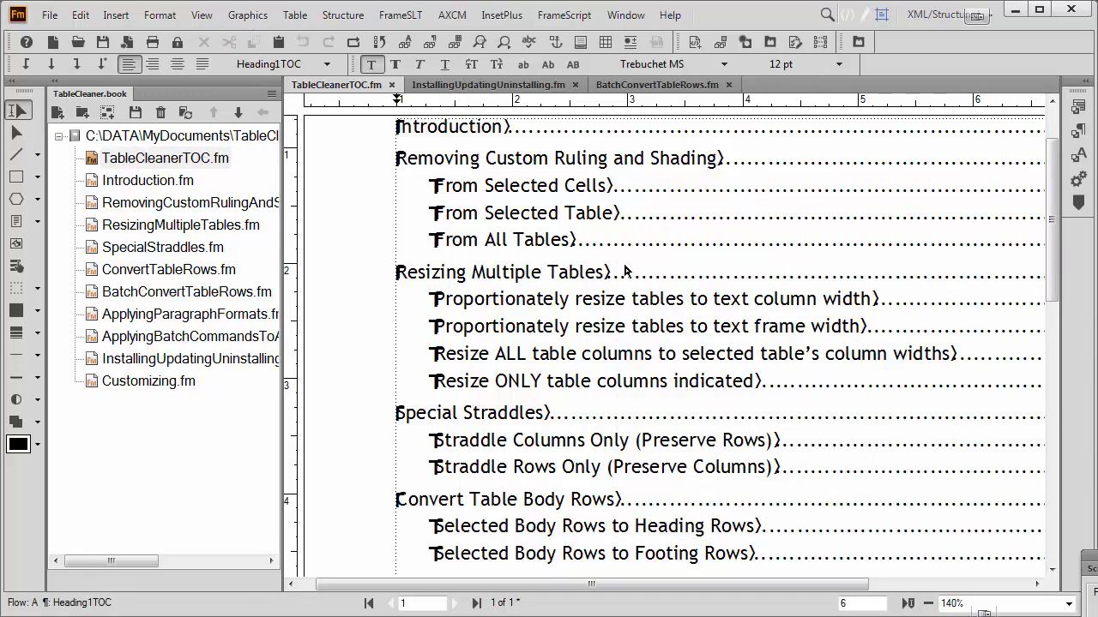
pyautogui.press('Escape')
pyautogui.press('z')
pyautogui.press('z')
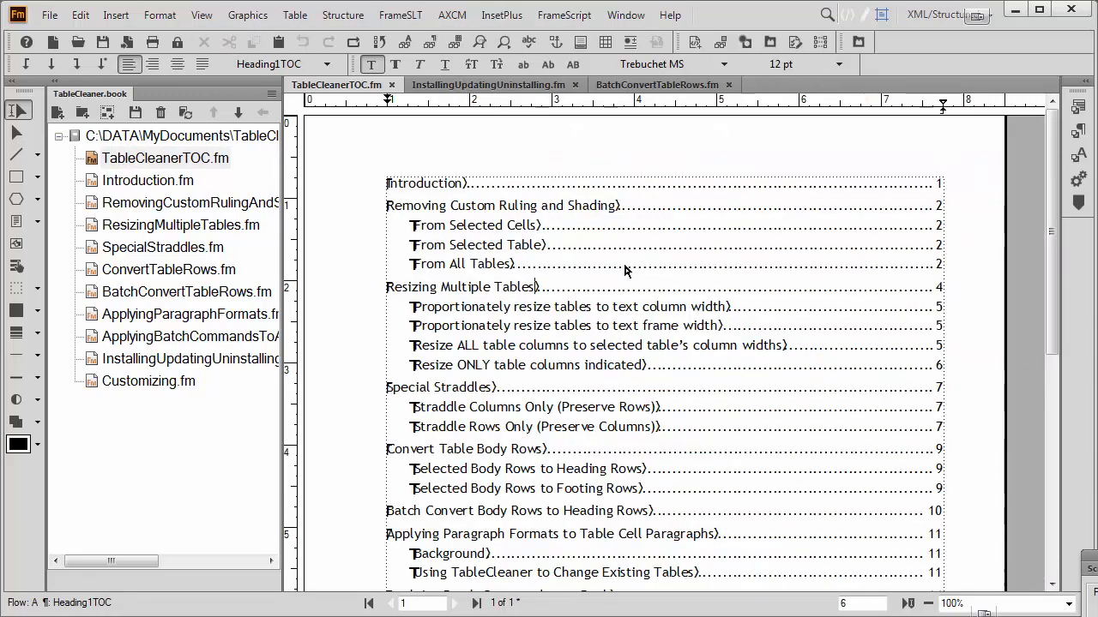
pyautogui.rightClick(326, 227)
pyautogui.click(377, 438)
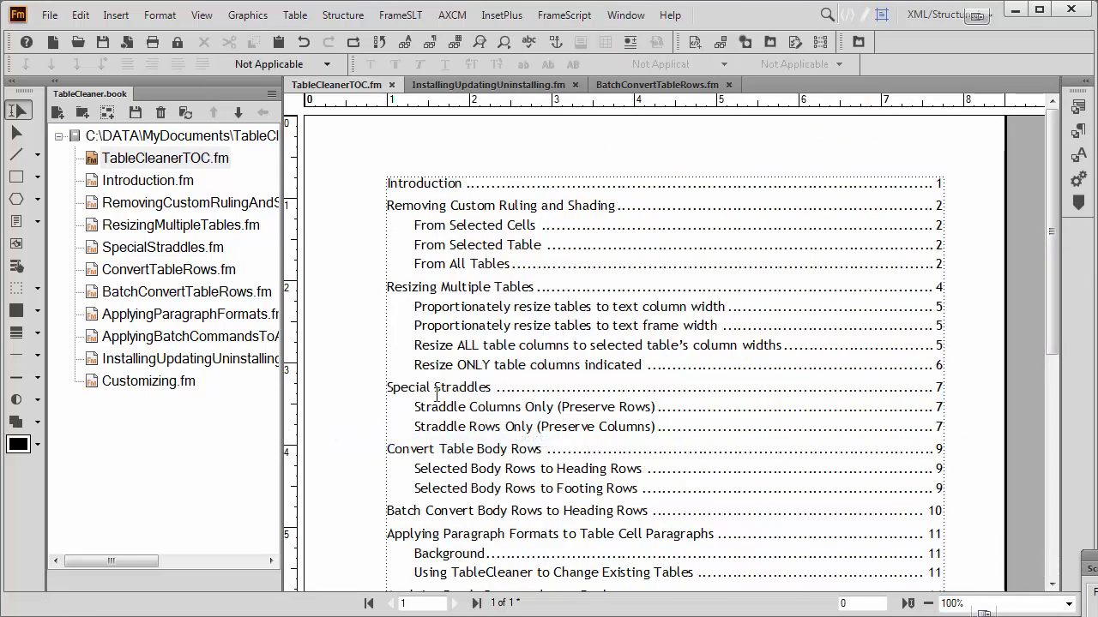
pyautogui.scroll(-1, 819, 365)
pyautogui.scroll(1, 819, 375)
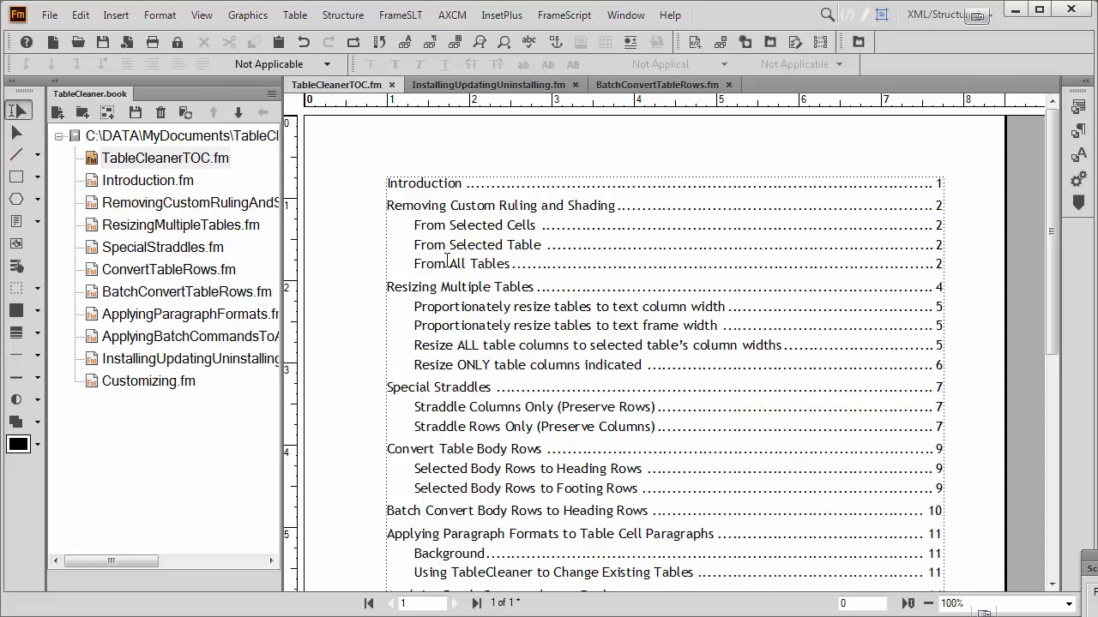
pyautogui.scroll(-5, 482, 426)
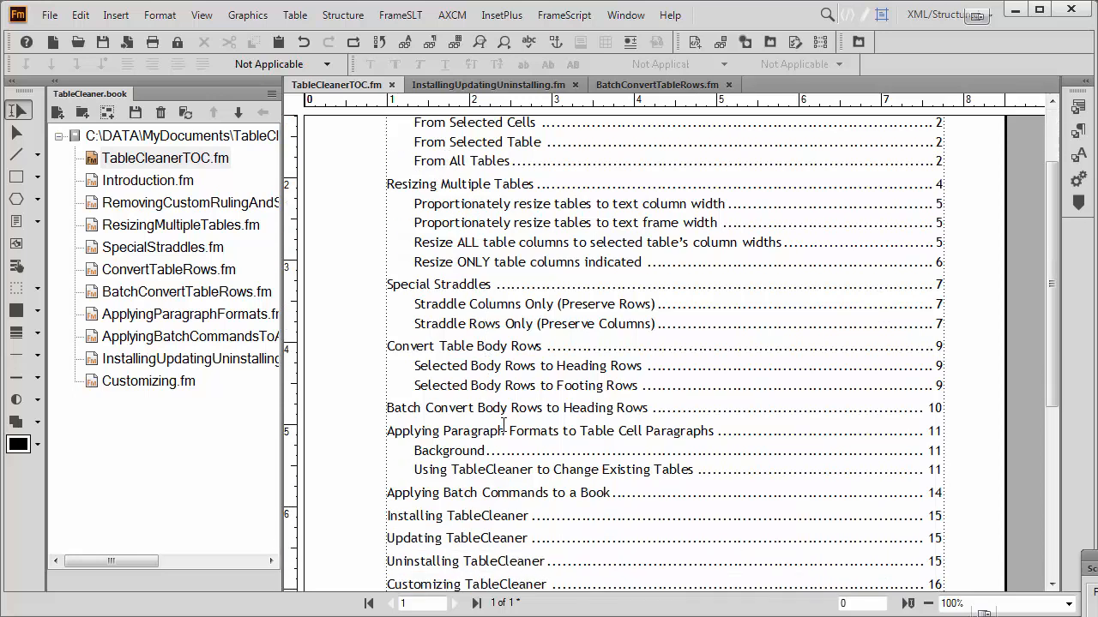
pyautogui.scroll(5, 542, 436)
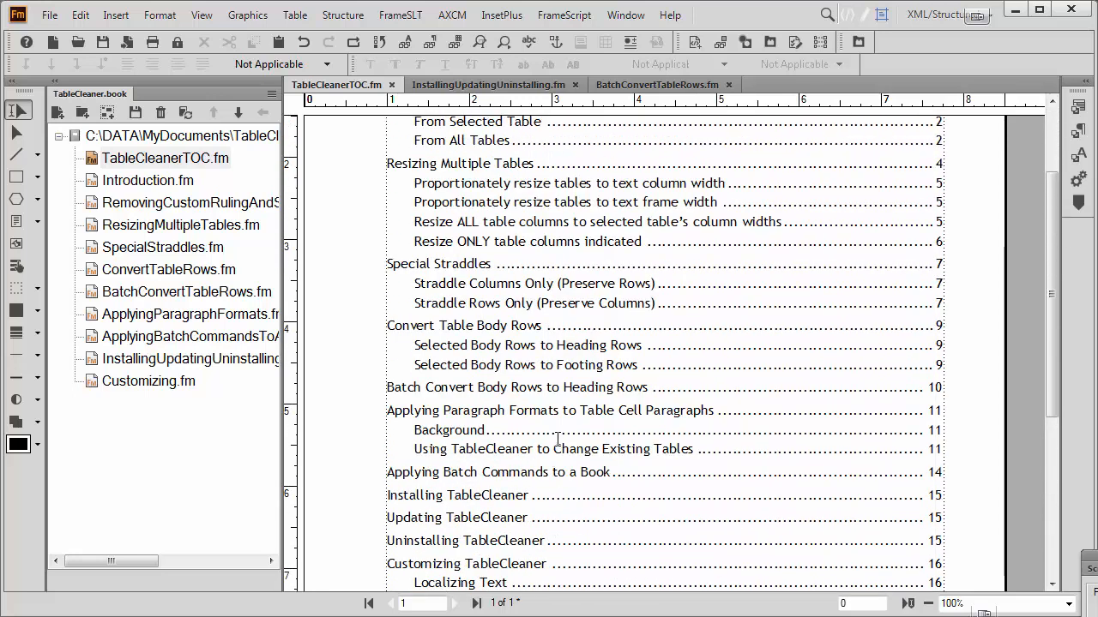